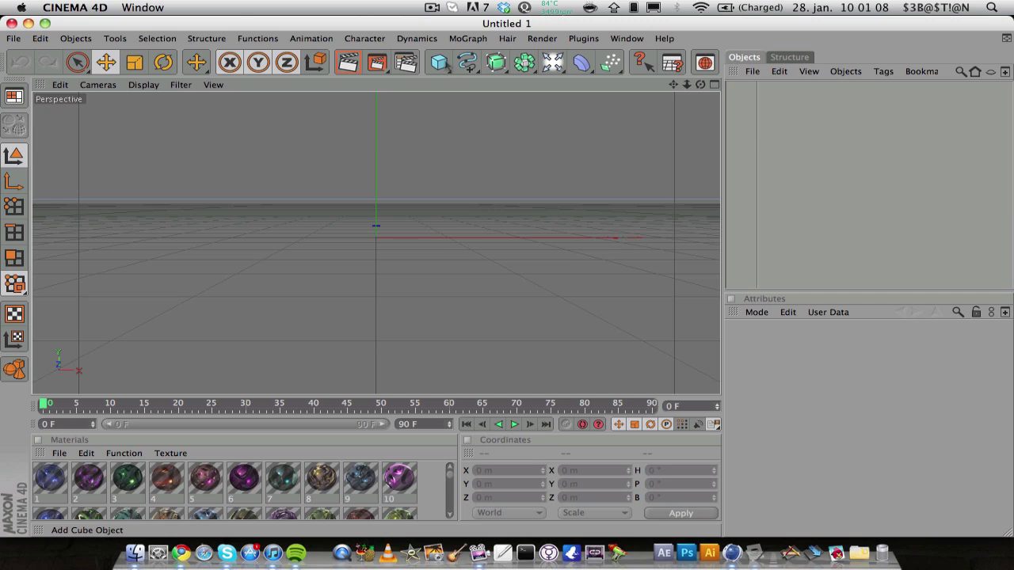
Add a torus and set its ring and pipe segments to 100 each.
{"action": "left_click", "coordinate": [441, 62]}
{"action": "left_click_drag", "start_coordinate": [441, 61], "coordinate": [750, 122]}
{"action": "left_click", "coordinate": [756, 94]}
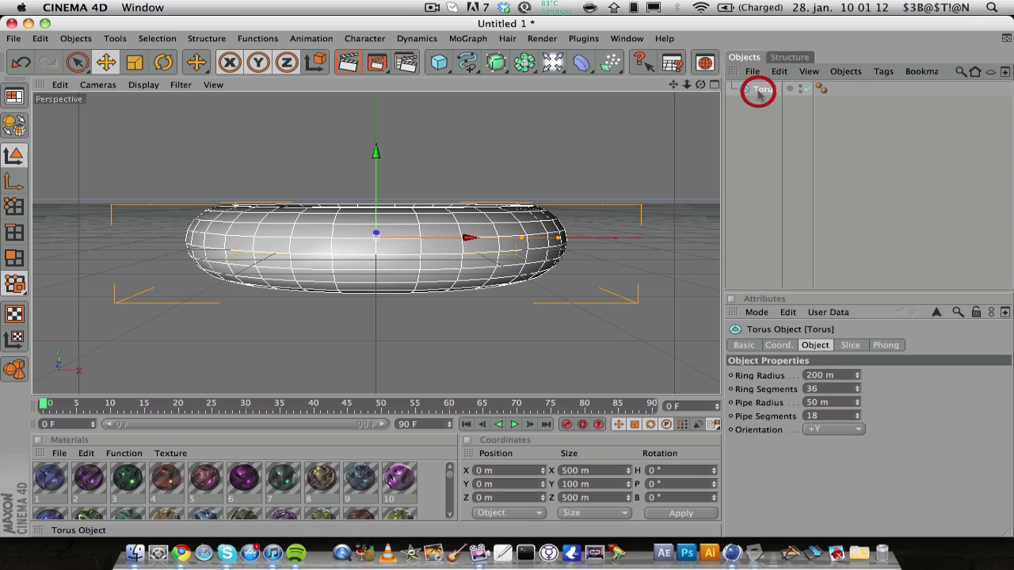
{"action": "left_click_drag", "start_coordinate": [857, 389], "coordinate": [859, 394]}
{"action": "type", "text": "100"}
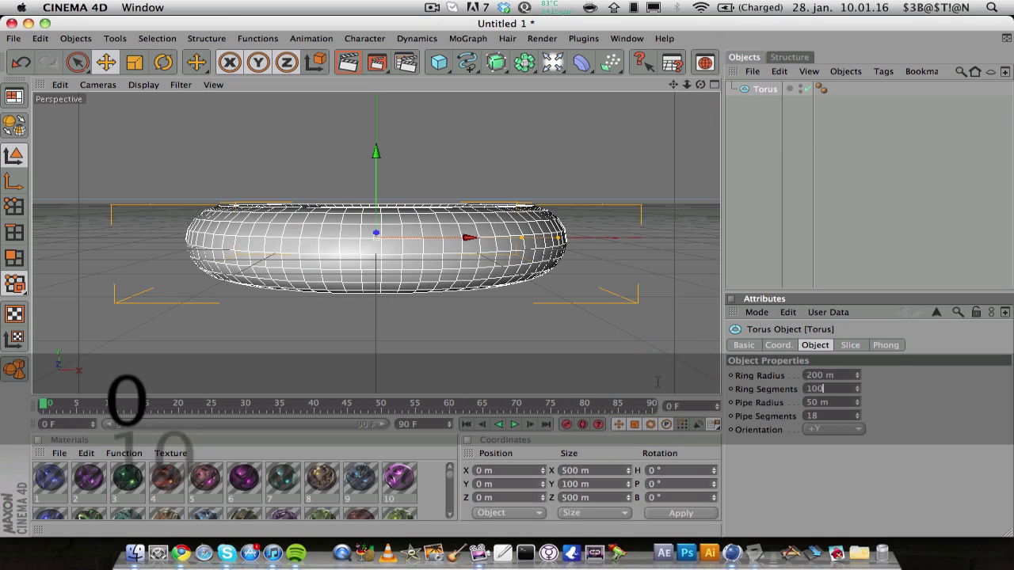
{"action": "left_click", "coordinate": [736, 418]}
{"action": "type", "text": "100"}
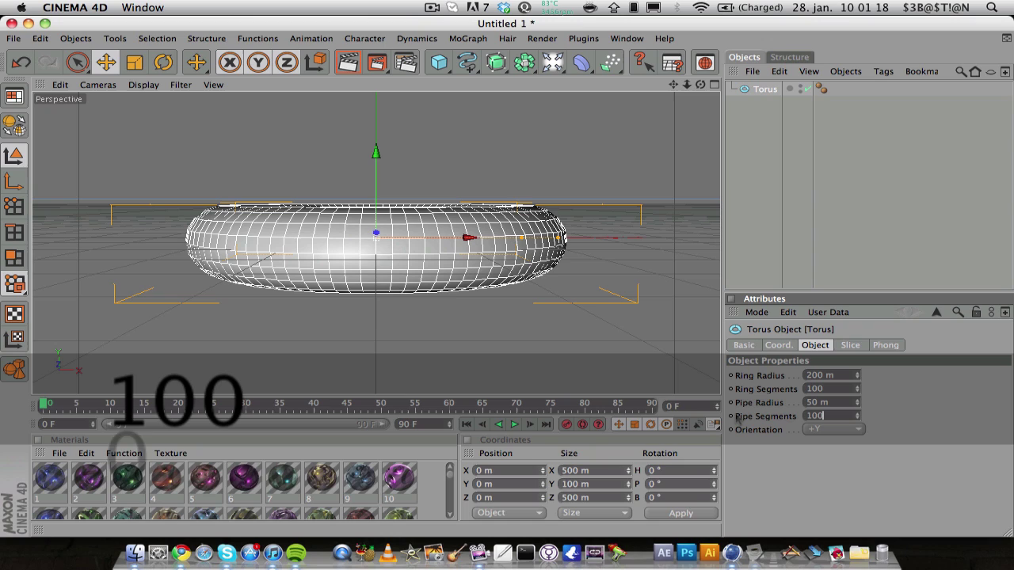
{"action": "key", "text": "Return"}
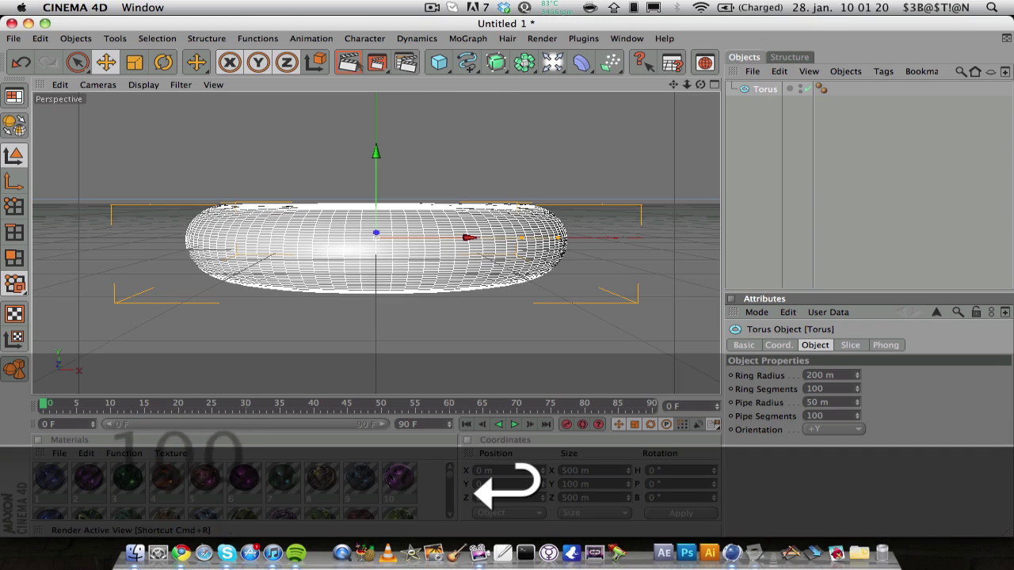
Render a preview, then set the torus ring radius to 194 m with a 21 m pipe radius.
{"action": "left_click", "coordinate": [347, 62]}
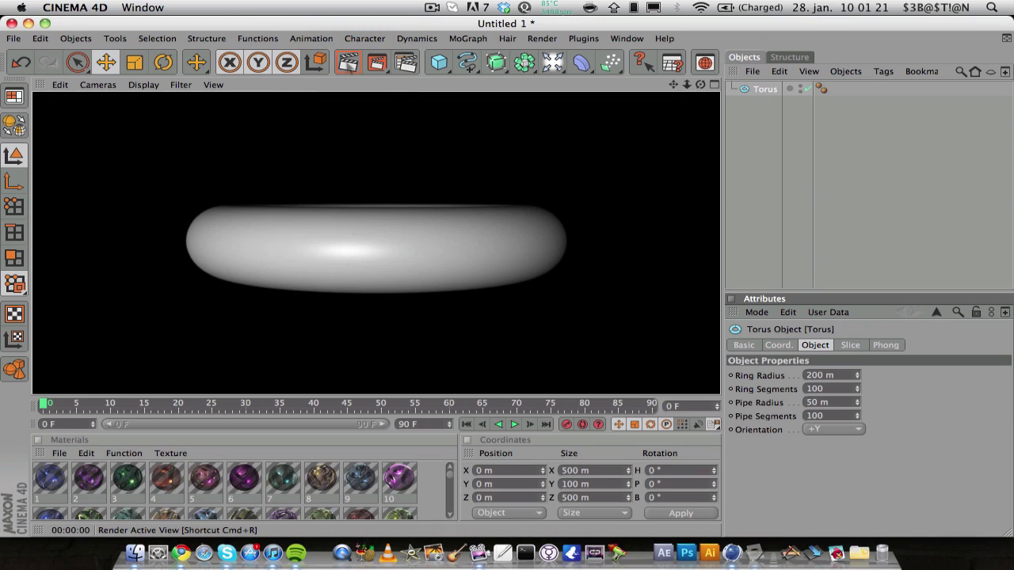
{"action": "left_click", "coordinate": [765, 90]}
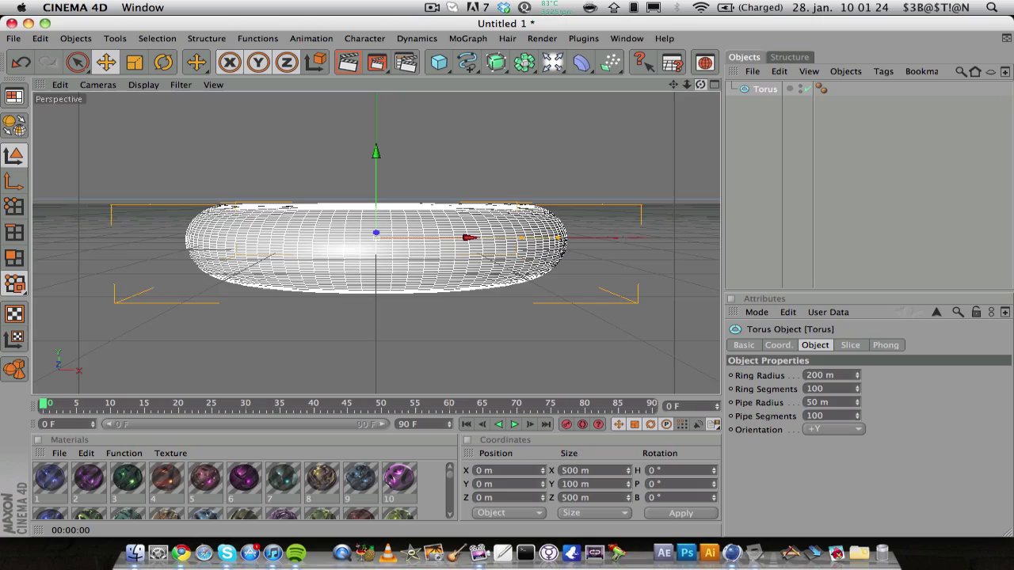
{"action": "left_click_drag", "start_coordinate": [700, 84], "coordinate": [725, 116]}
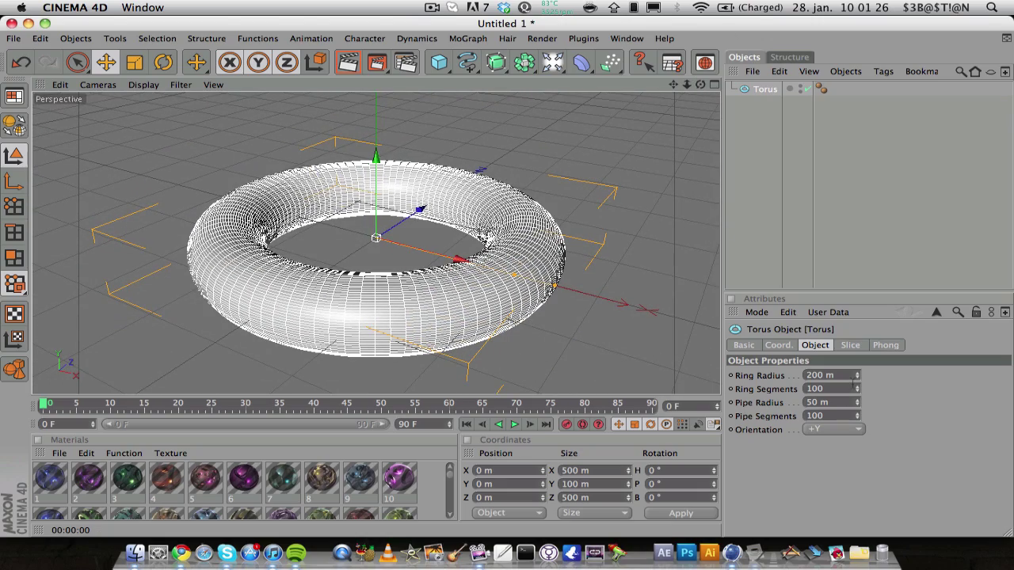
{"action": "left_click_drag", "start_coordinate": [857, 377], "coordinate": [857, 419]}
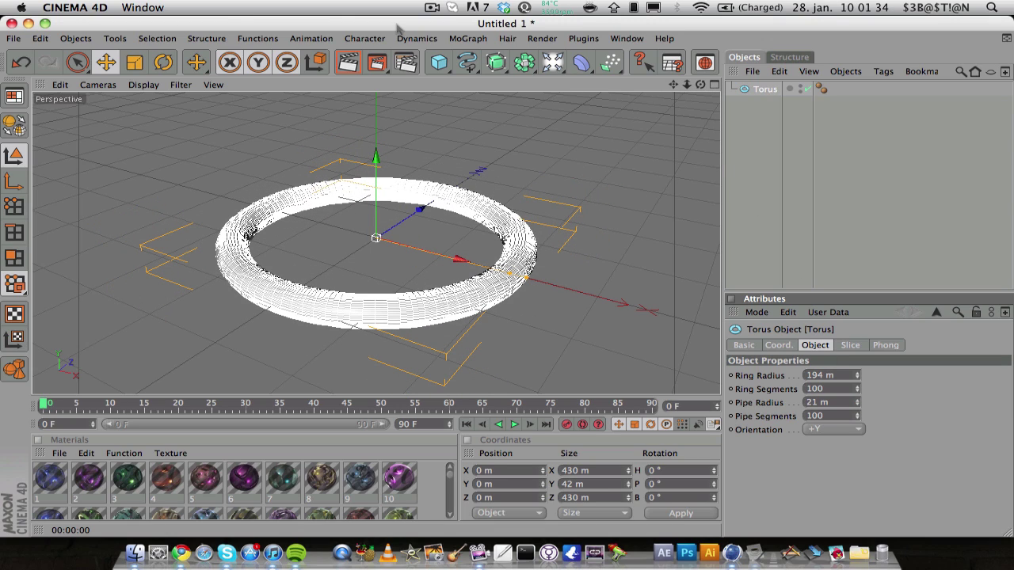
Add a capsule with 50 height segments and 50 cap segments.
{"action": "left_click", "coordinate": [438, 62]}
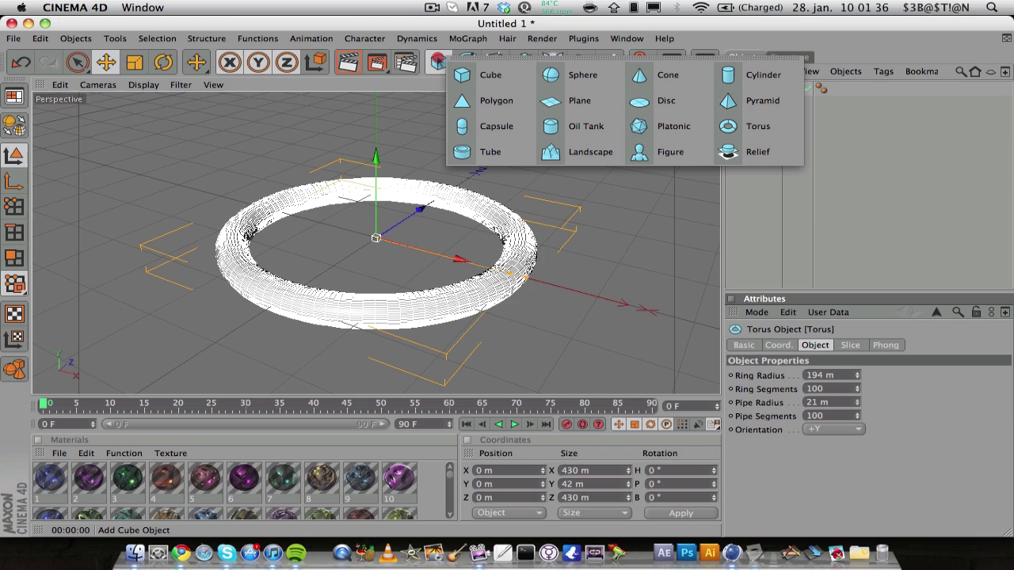
{"action": "left_click", "coordinate": [522, 127]}
{"action": "left_click", "coordinate": [780, 92]}
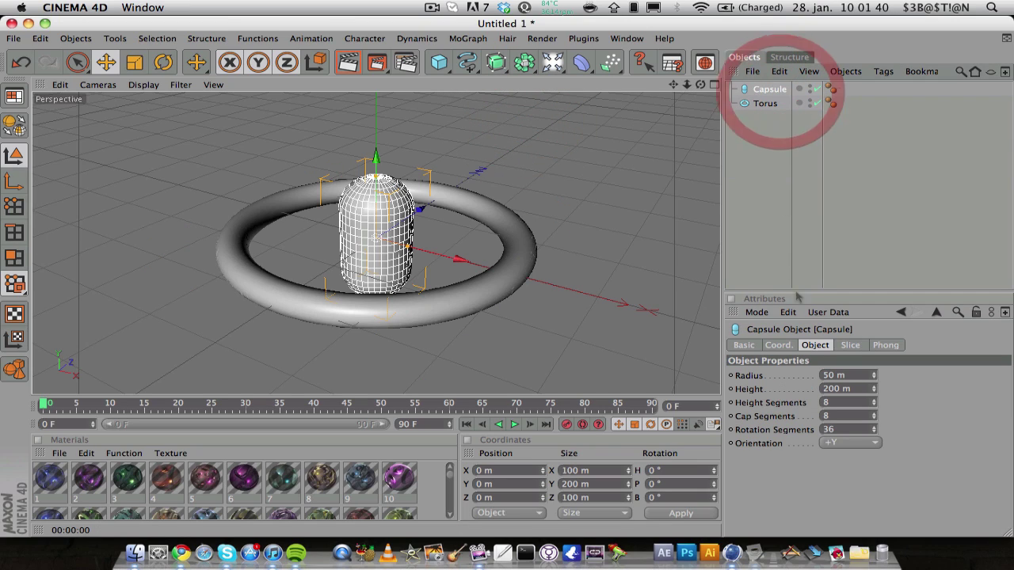
{"action": "left_click", "coordinate": [879, 403]}
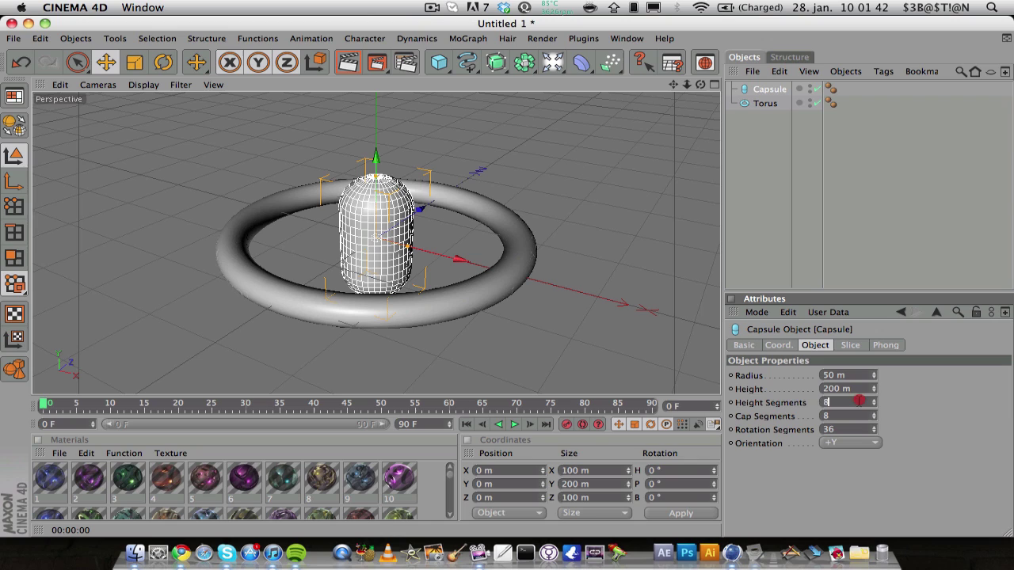
{"action": "type", "text": "50"}
{"action": "key", "text": "Tab"}
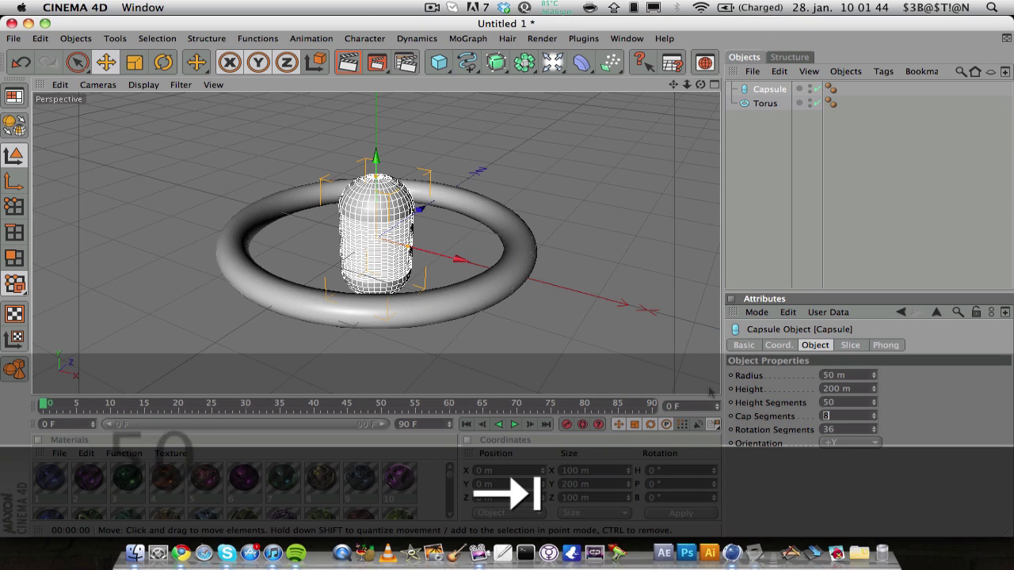
{"action": "type", "text": "50"}
{"action": "key", "text": "Return"}
Render a viewport preview, then select both the capsule and the torus.
{"action": "left_click", "coordinate": [769, 249]}
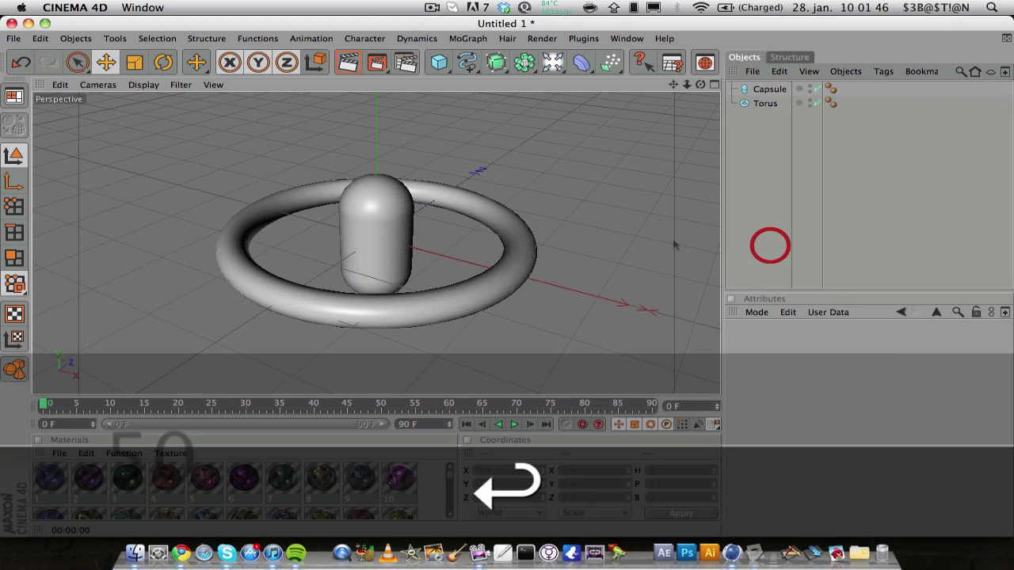
{"action": "left_click", "coordinate": [349, 59]}
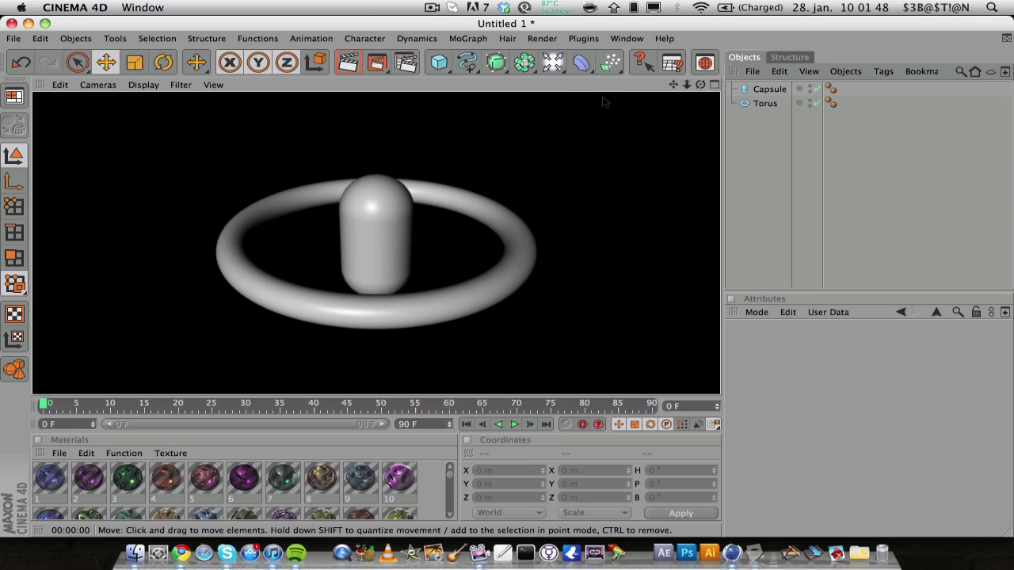
{"action": "left_click", "coordinate": [744, 131]}
{"action": "left_click", "coordinate": [769, 88]}
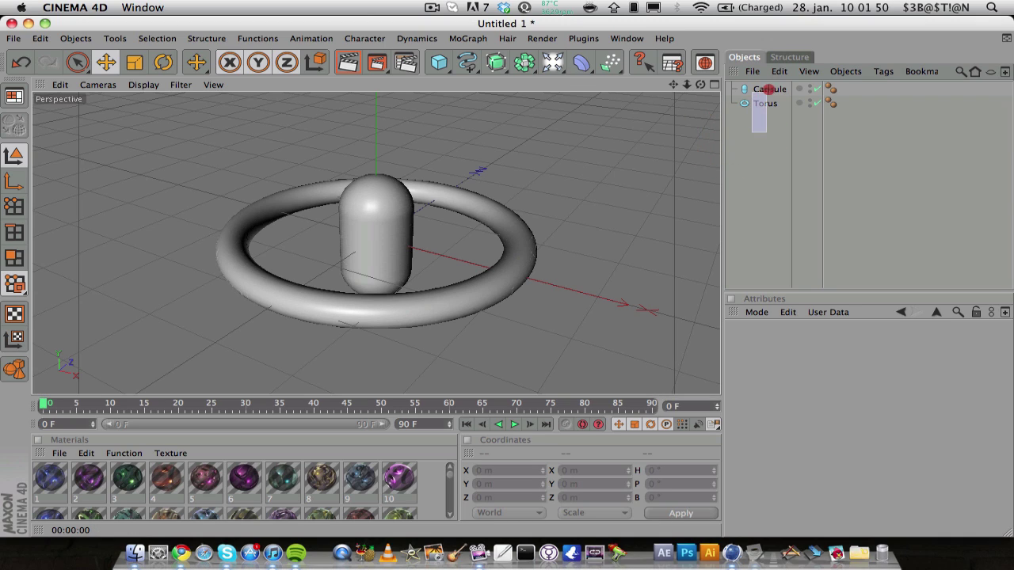
{"action": "left_click", "coordinate": [765, 103], "text": "ctrl"}
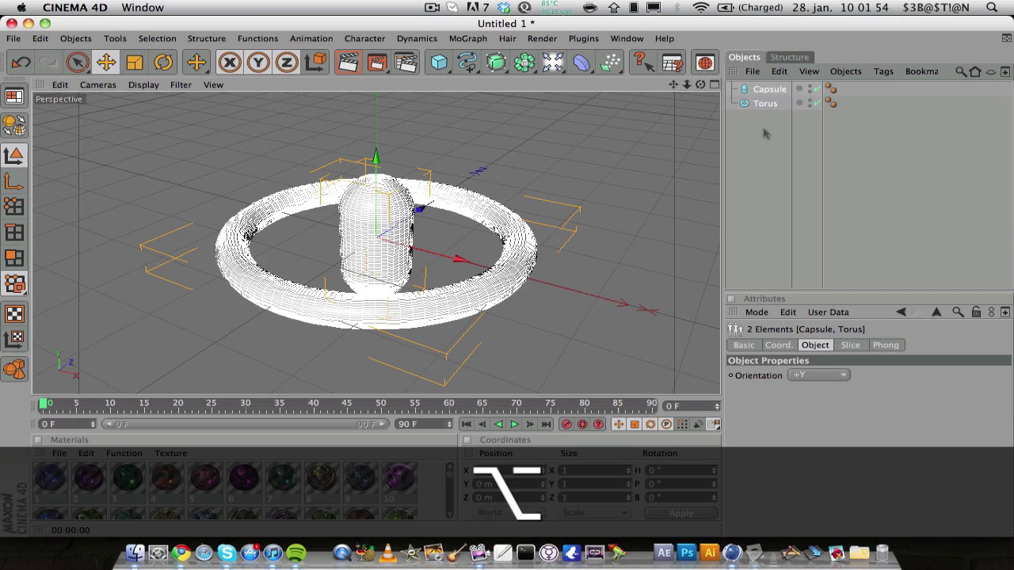
Group the capsule and torus under a null and add a Bend deformer below the Torus.
{"action": "key", "text": "alt+g"}
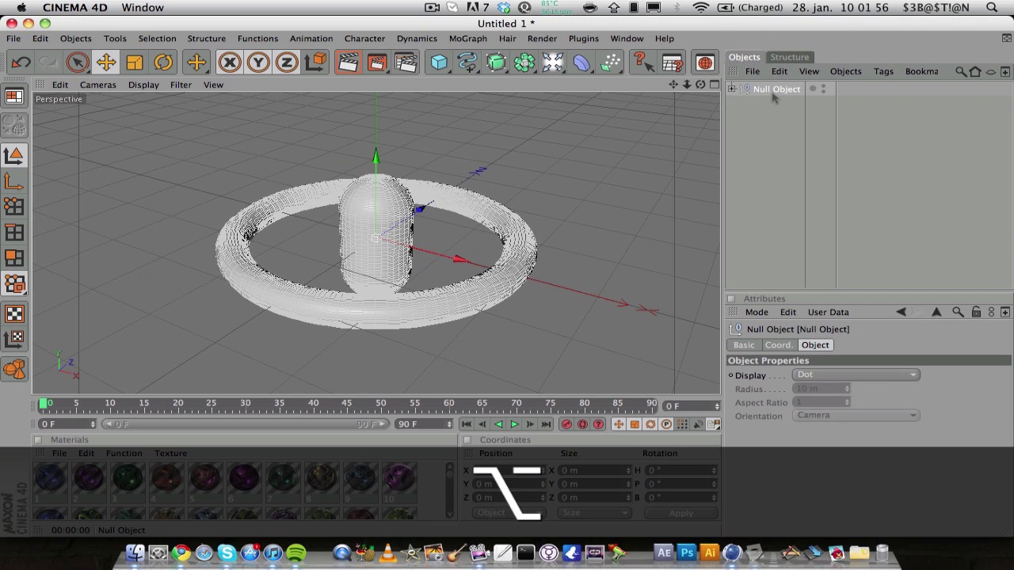
{"action": "left_click", "coordinate": [581, 63]}
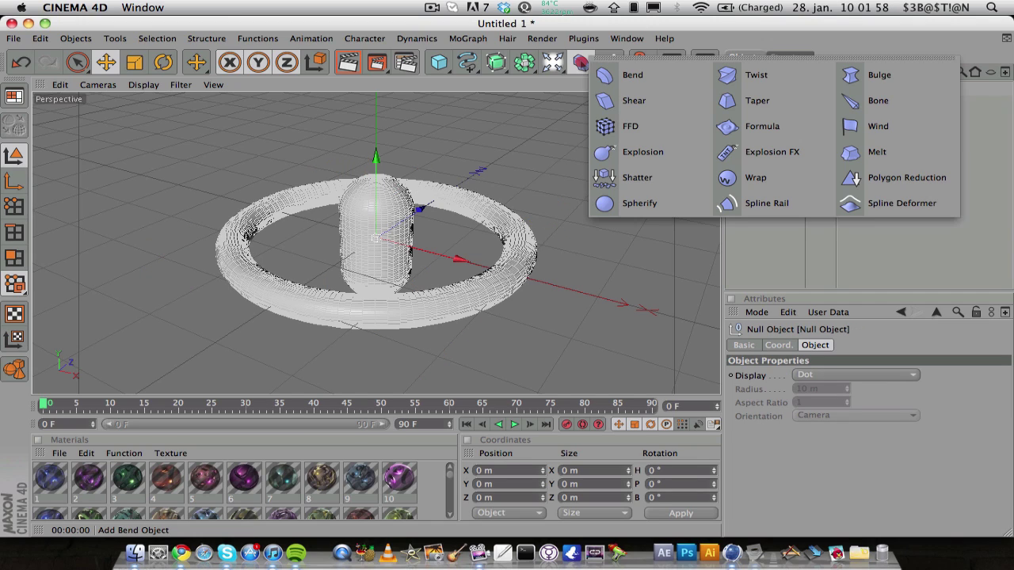
{"action": "left_click", "coordinate": [625, 75]}
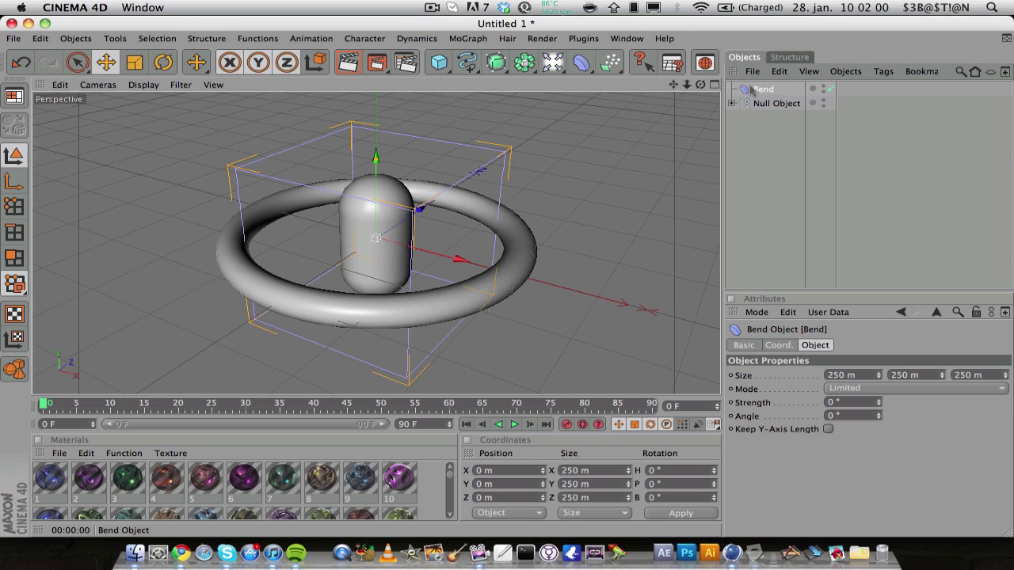
{"action": "left_click_drag", "start_coordinate": [762, 105], "coordinate": [761, 105]}
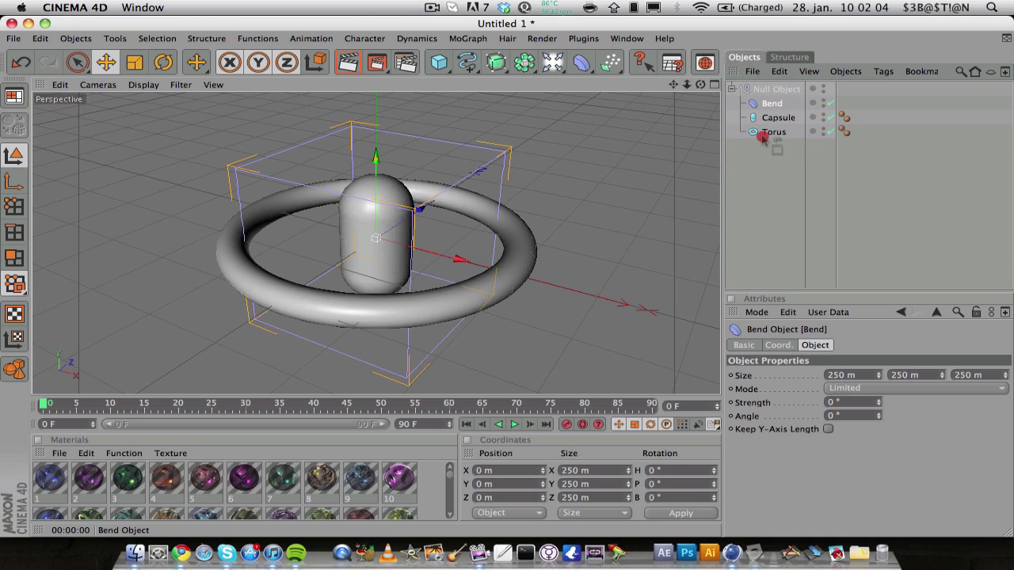
{"action": "left_click_drag", "start_coordinate": [761, 135], "coordinate": [767, 135]}
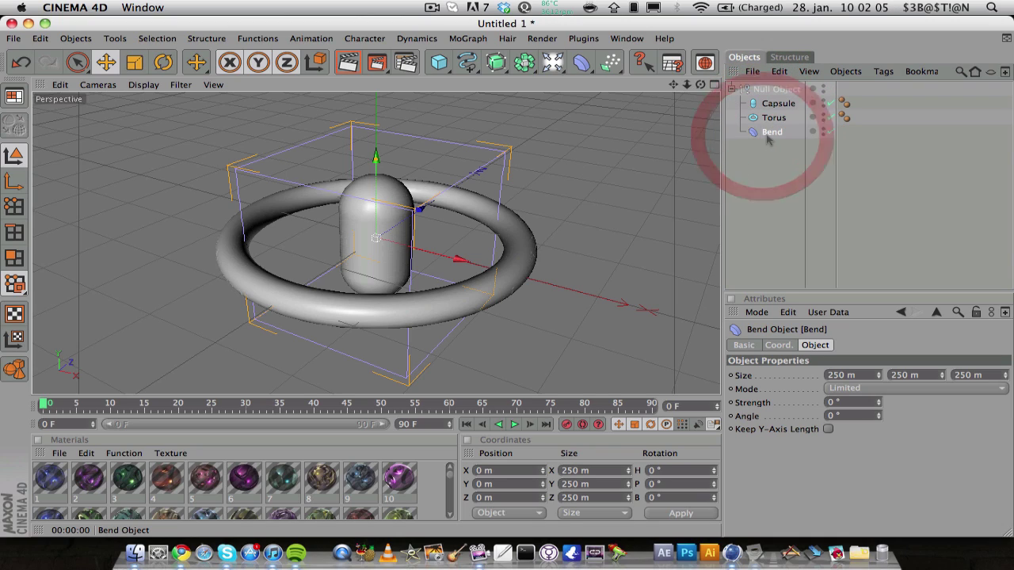
Set the Bend to Unlimited mode with 75° strength and a 0° angle.
{"action": "left_click", "coordinate": [884, 389]}
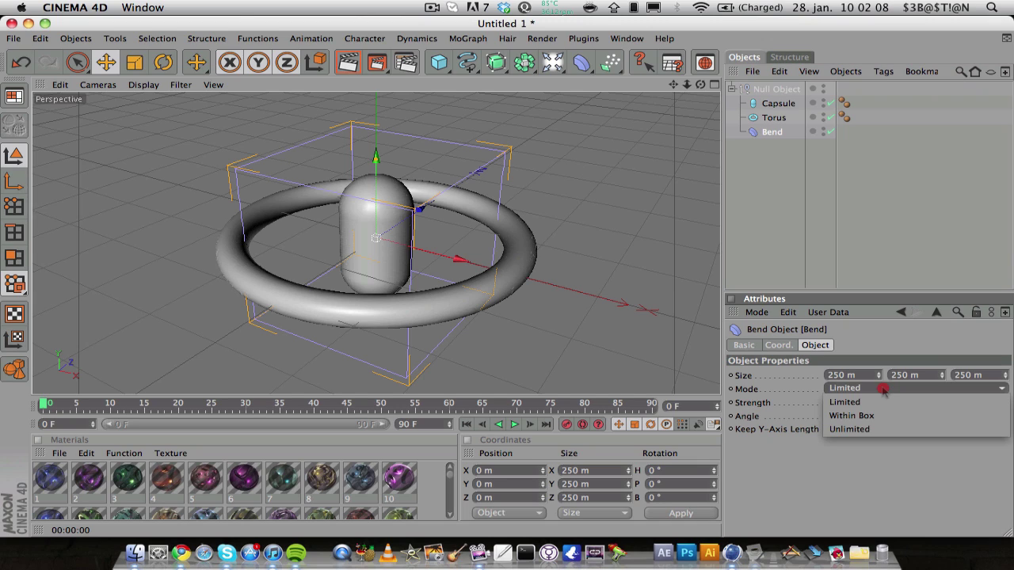
{"action": "left_click", "coordinate": [874, 427]}
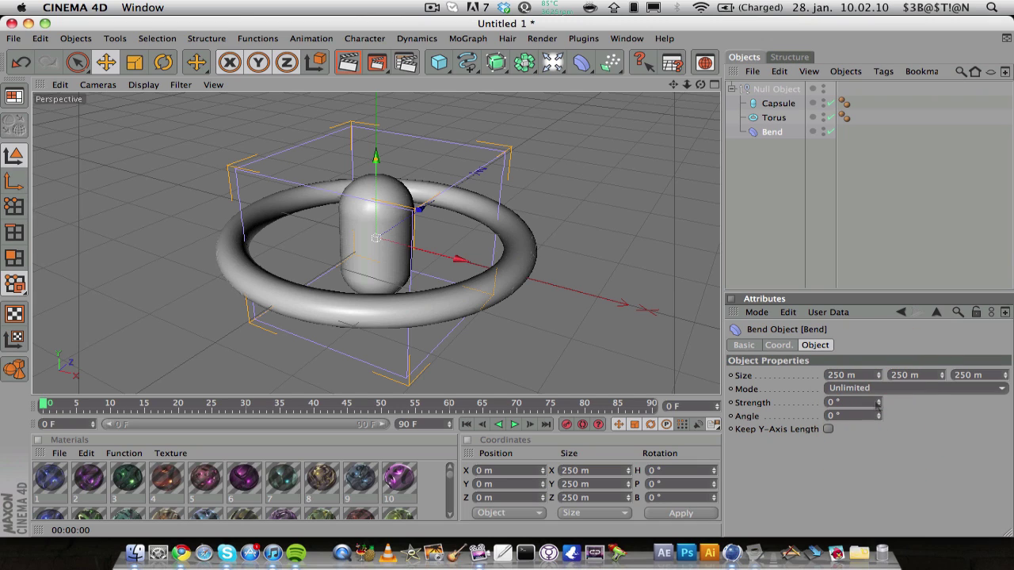
{"action": "left_click_drag", "start_coordinate": [879, 403], "coordinate": [939, 403]}
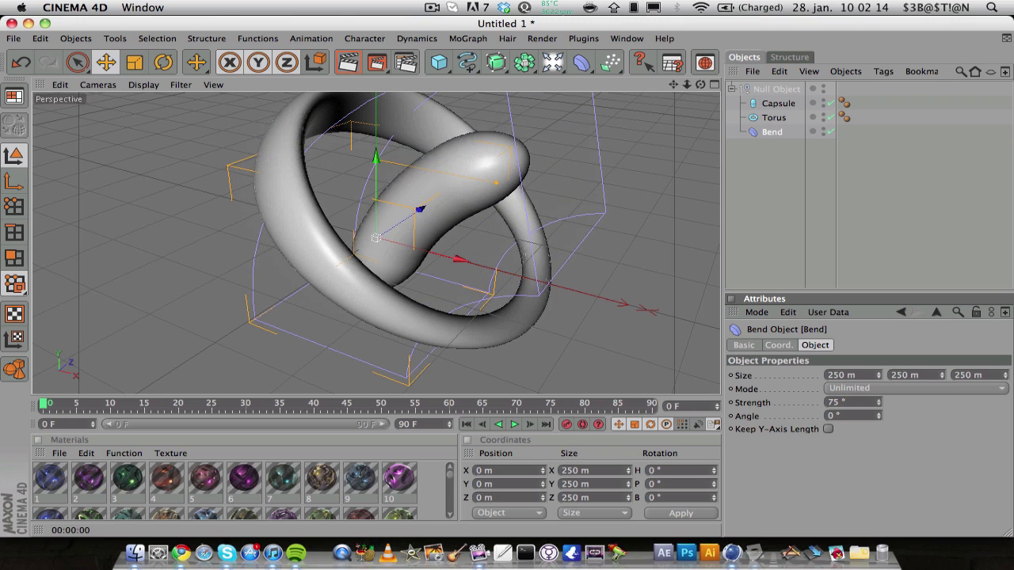
{"action": "left_click_drag", "start_coordinate": [673, 84], "coordinate": [673, 113]}
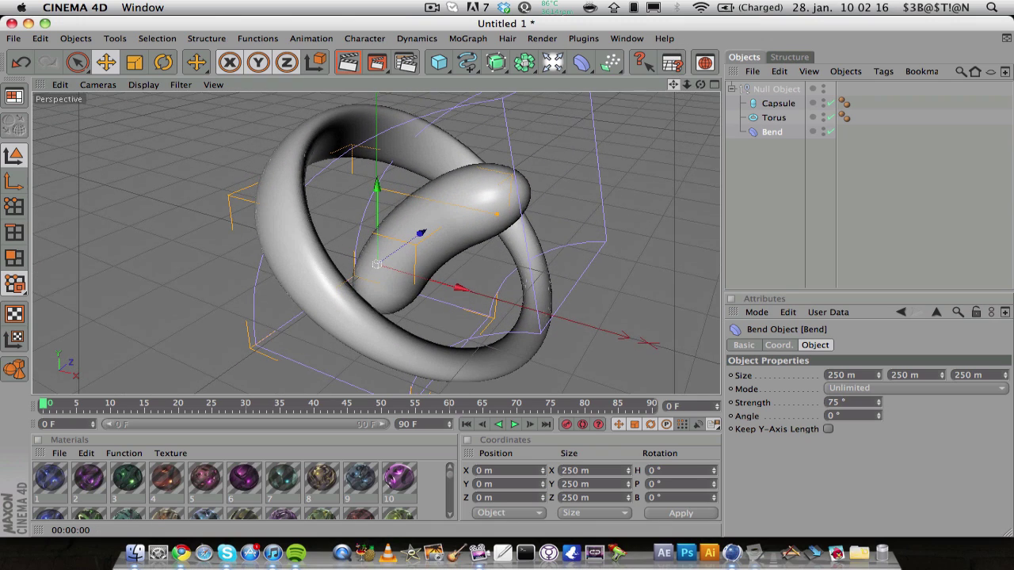
{"action": "left_click_drag", "start_coordinate": [878, 416], "coordinate": [887, 416]}
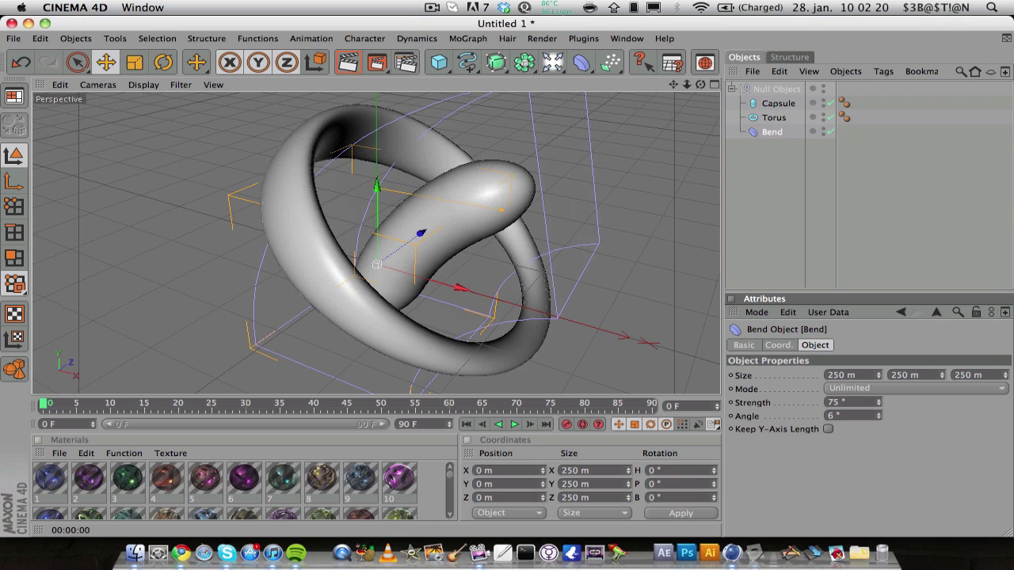
{"action": "type", "text": "0"}
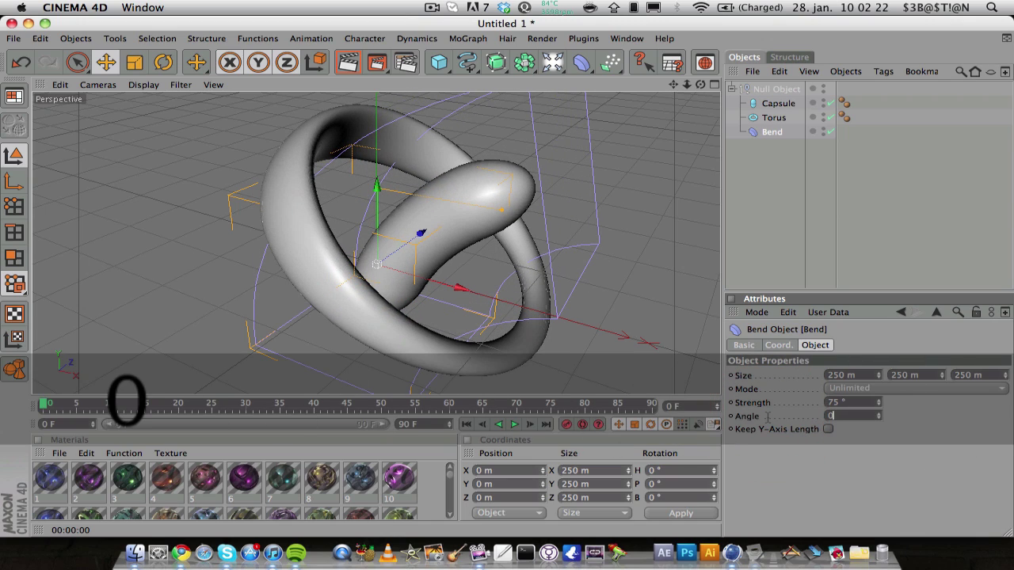
{"action": "key", "text": "Return"}
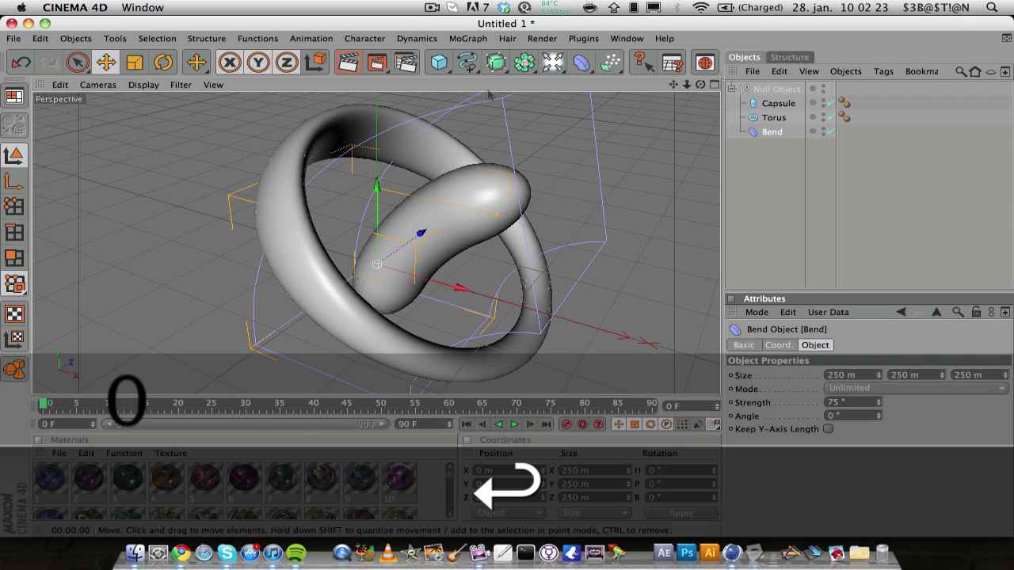
Add a Twist deformer into the Null Object group.
{"action": "left_click", "coordinate": [582, 63]}
{"action": "left_click_drag", "start_coordinate": [607, 61], "coordinate": [723, 71]}
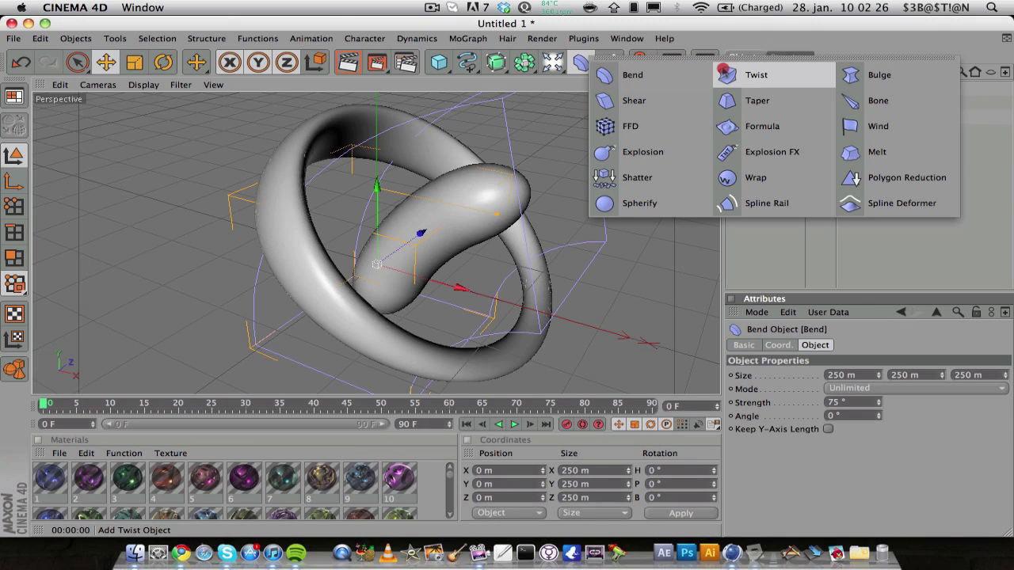
{"action": "left_click", "coordinate": [748, 73]}
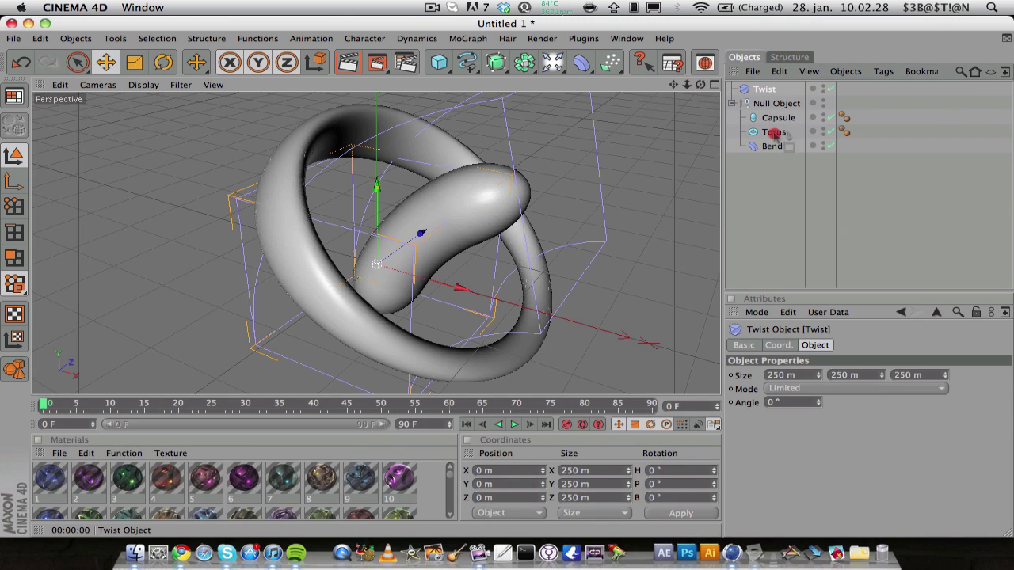
{"action": "left_click_drag", "start_coordinate": [775, 155], "coordinate": [778, 157]}
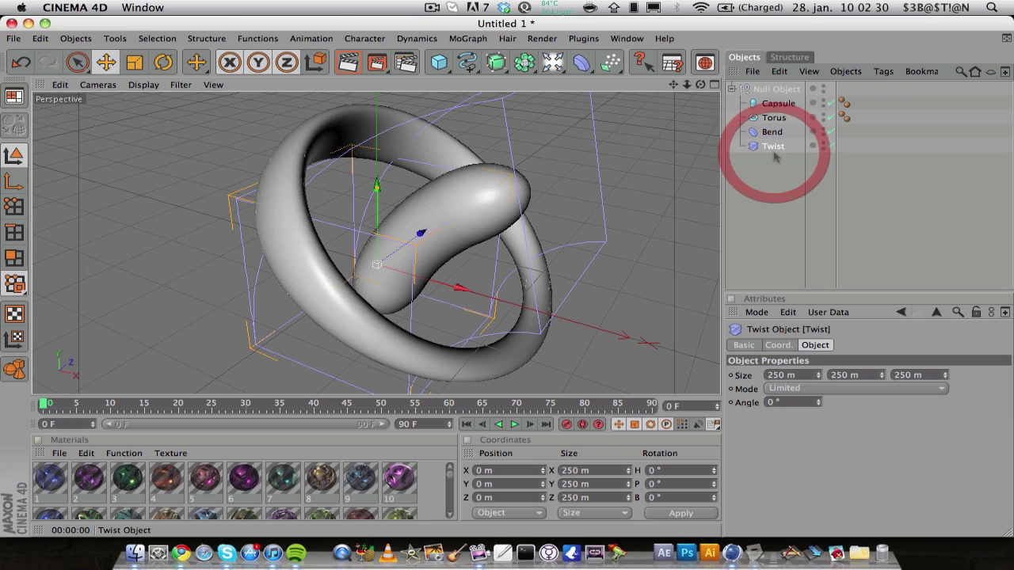
Set the Twist to Unlimited mode with a 250° angle.
{"action": "left_click", "coordinate": [806, 388]}
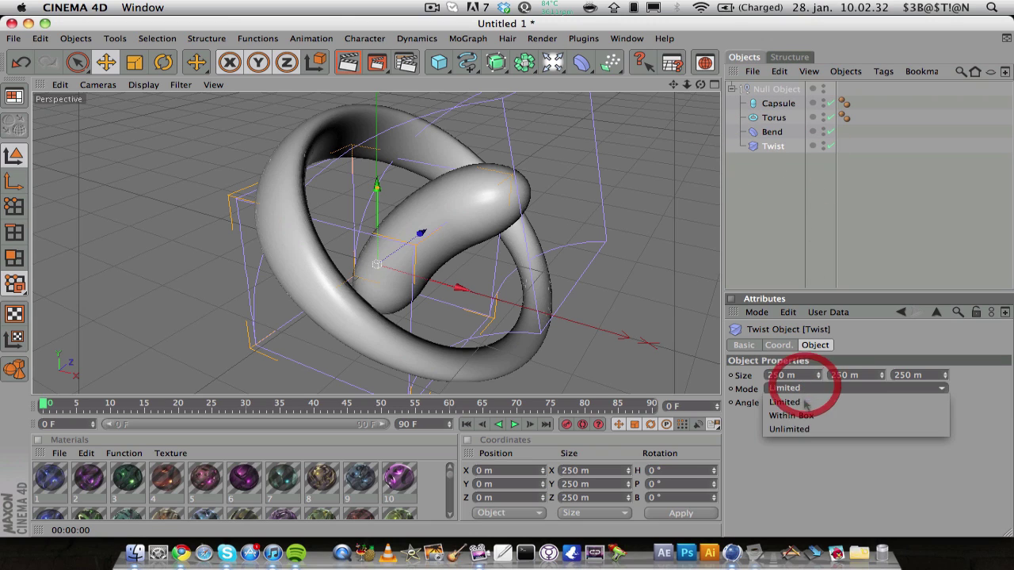
{"action": "left_click", "coordinate": [784, 425]}
{"action": "left_click_drag", "start_coordinate": [820, 402], "coordinate": [819, 352]}
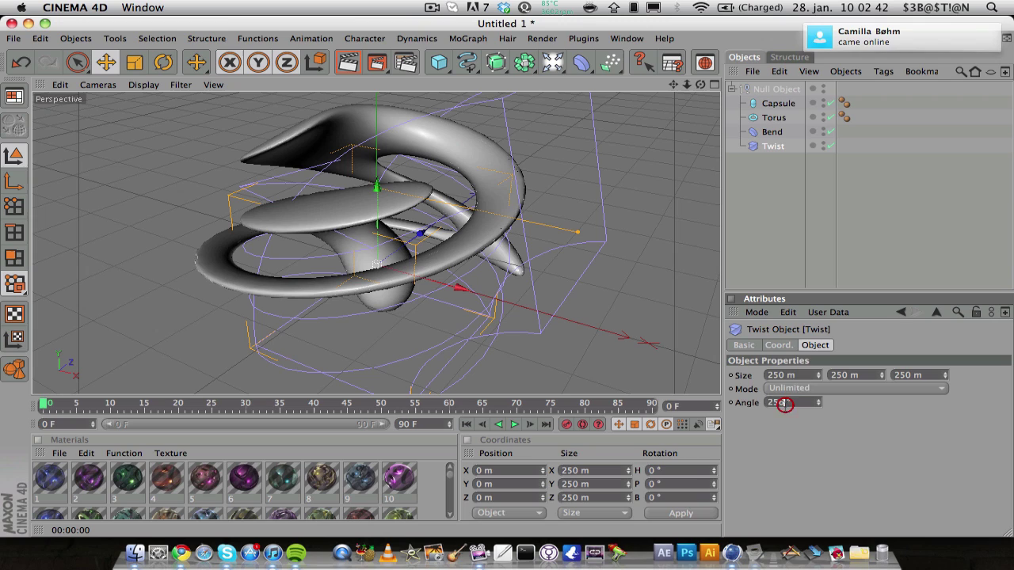
{"action": "type", "text": "0"}
{"action": "key", "text": "Return"}
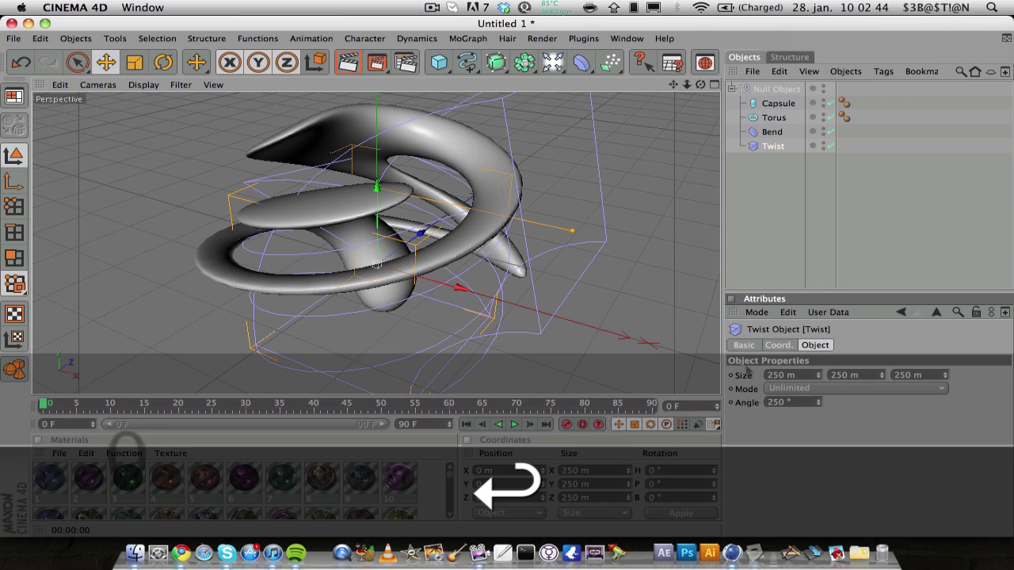
Add a second Bend deformer into the Null Object group below Twist.
{"action": "left_click", "coordinate": [747, 214]}
{"action": "left_click", "coordinate": [580, 61]}
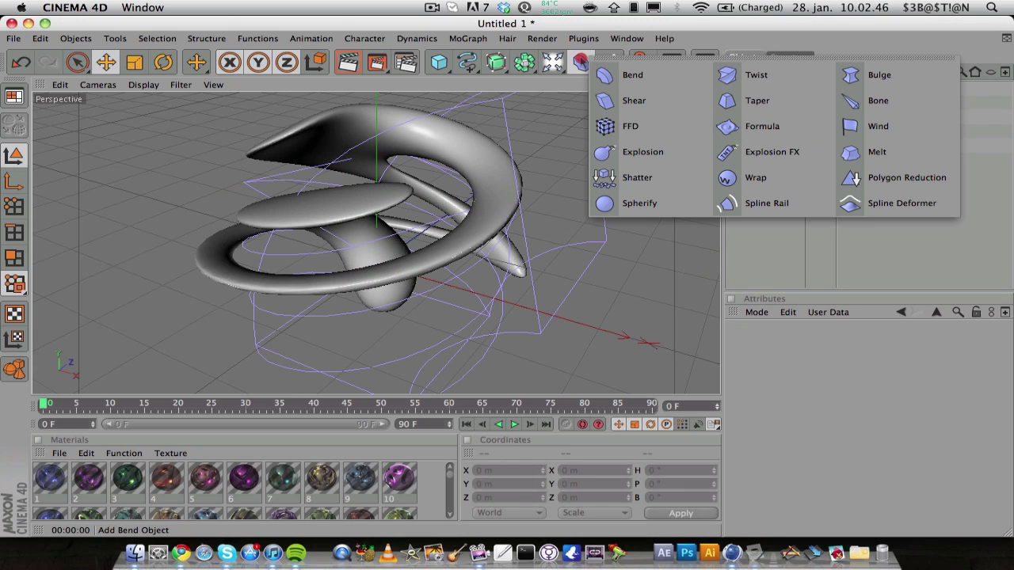
{"action": "left_click", "coordinate": [604, 73]}
{"action": "left_click_drag", "start_coordinate": [770, 90], "coordinate": [772, 167]}
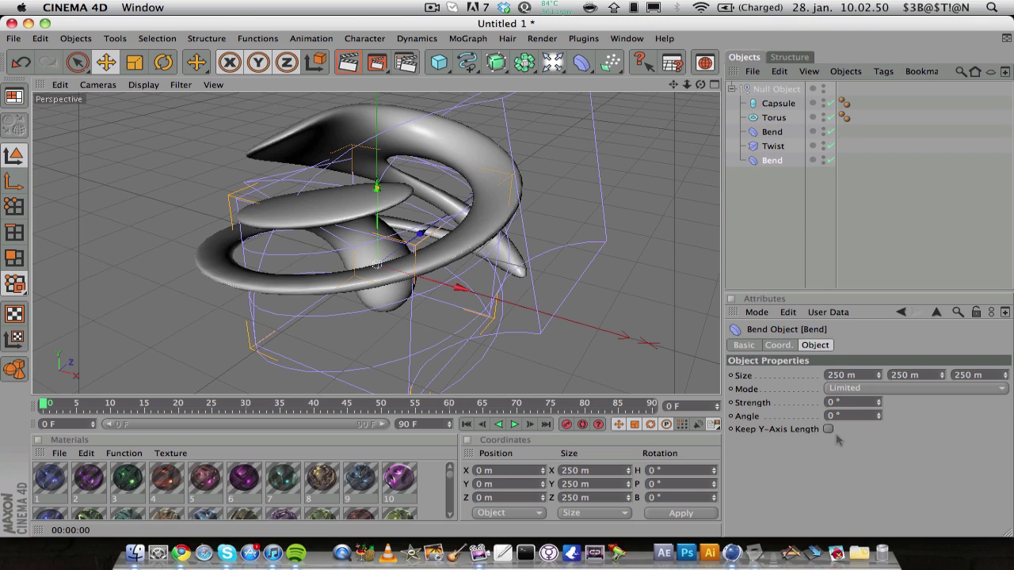
Set the second Bend to Unlimited with 3° strength and render a viewport preview.
{"action": "left_click", "coordinate": [863, 388]}
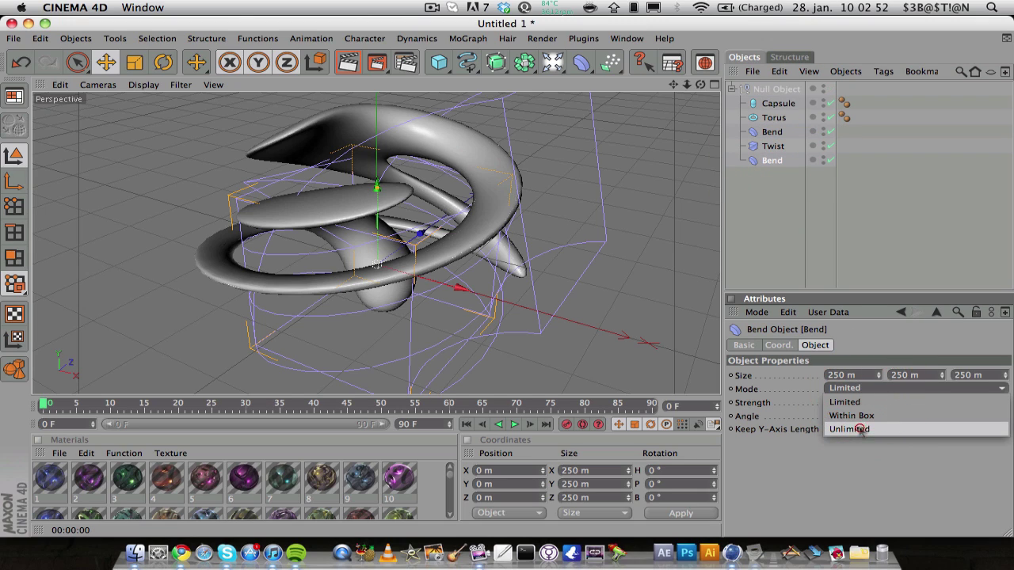
{"action": "left_click", "coordinate": [860, 429]}
{"action": "mouse_move", "coordinate": [880, 408]}
{"action": "left_mouse_down"}
{"action": "mouse_move", "coordinate": [881, 369]}
{"action": "mouse_move", "coordinate": [881, 408]}
{"action": "left_mouse_up"}
{"action": "left_click", "coordinate": [780, 176]}
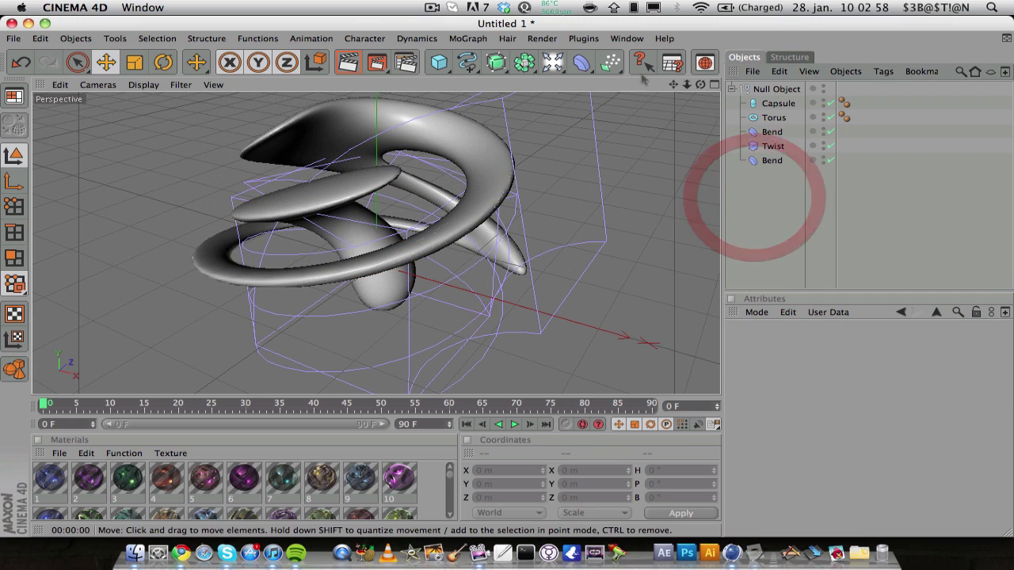
{"action": "left_click", "coordinate": [348, 61]}
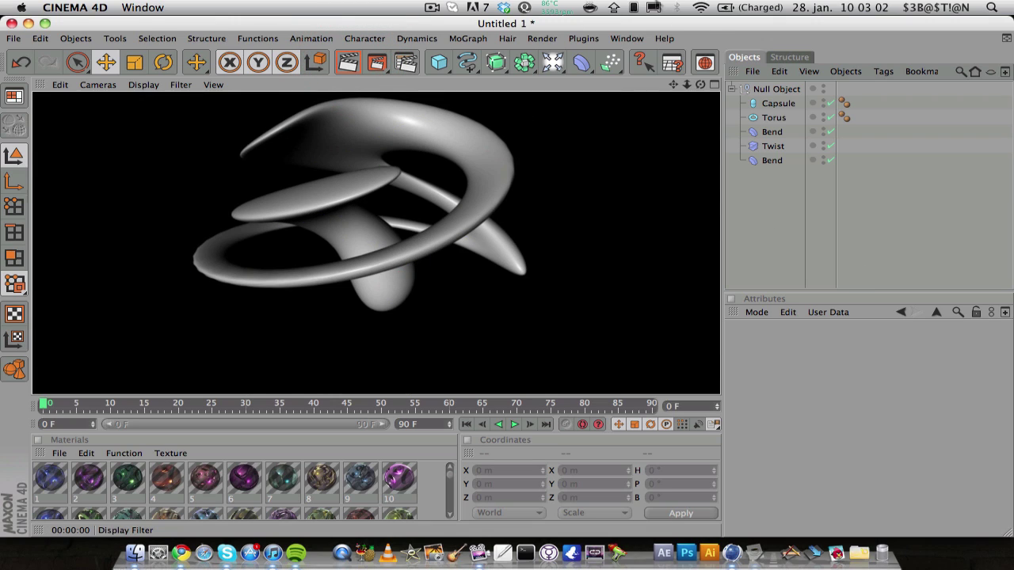
Collapse the Null Object group and rename it 'Abstract'.
{"action": "left_click", "coordinate": [730, 89]}
{"action": "left_click", "coordinate": [760, 89]}
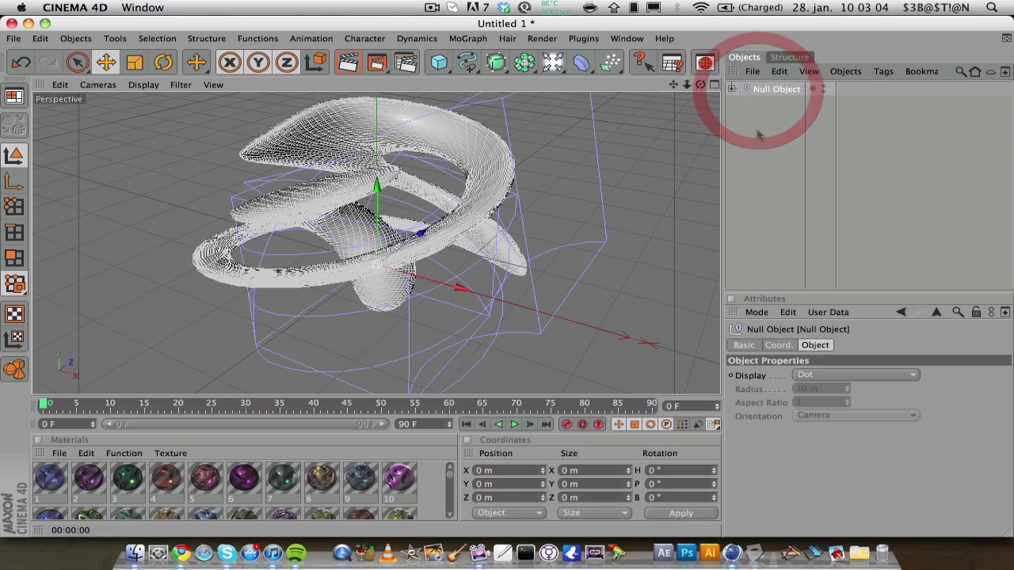
{"action": "left_click", "coordinate": [758, 134]}
{"action": "left_click", "coordinate": [775, 89]}
{"action": "double_click", "coordinate": [775, 89]}
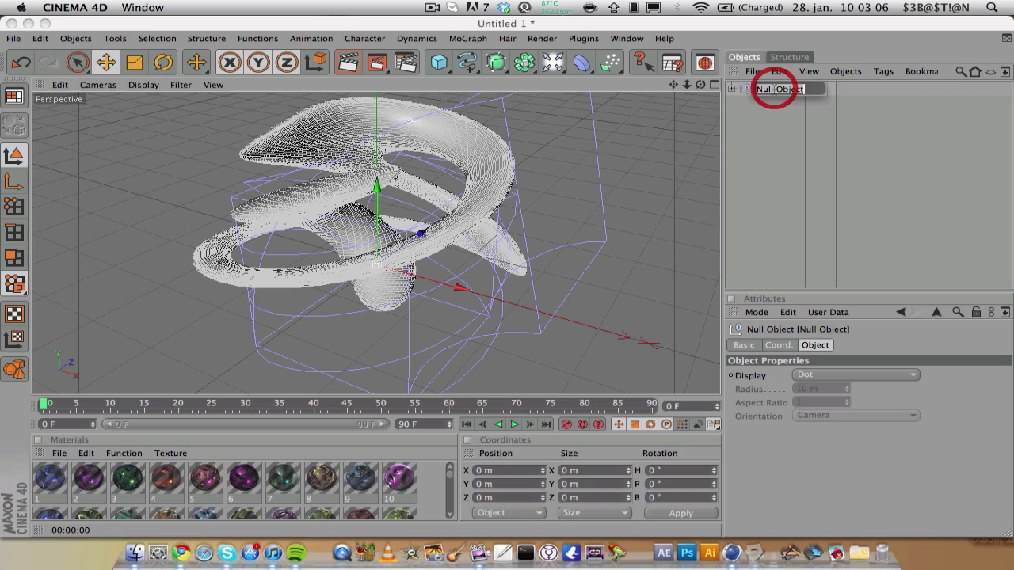
{"action": "key", "text": "shift"}
{"action": "type", "text": "Abstract"}
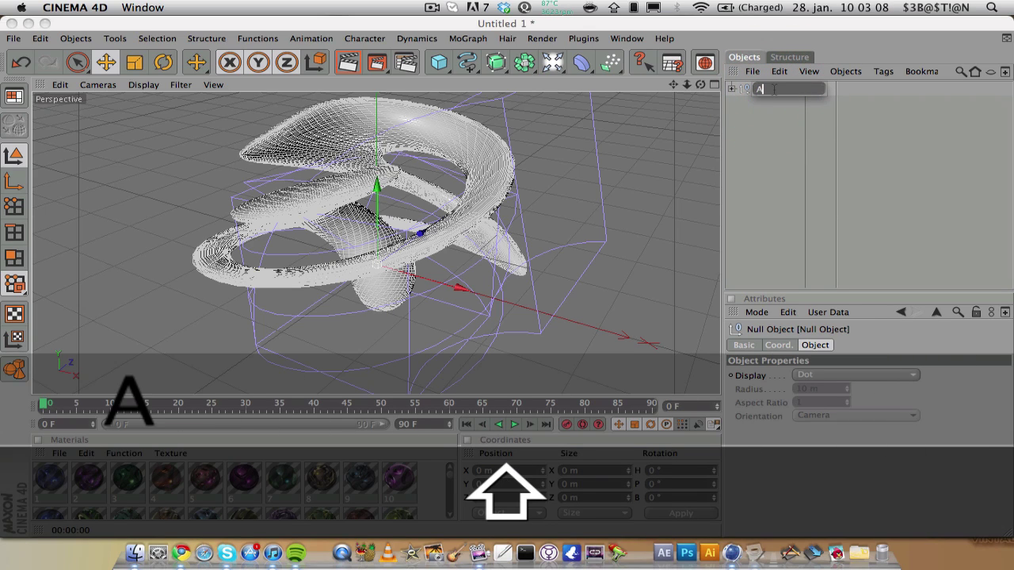
{"action": "key", "text": "Return"}
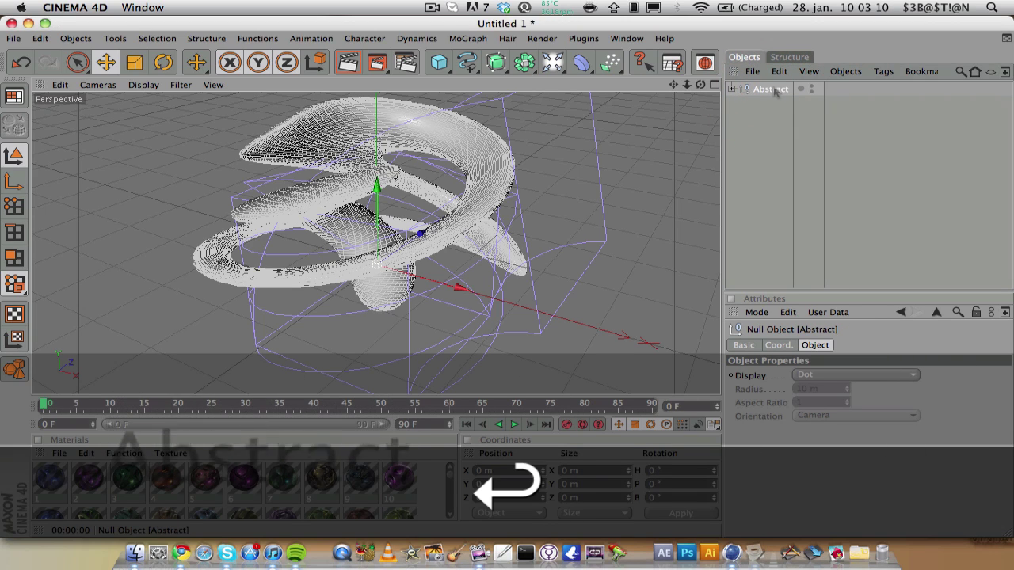
{"action": "left_click", "coordinate": [740, 95]}
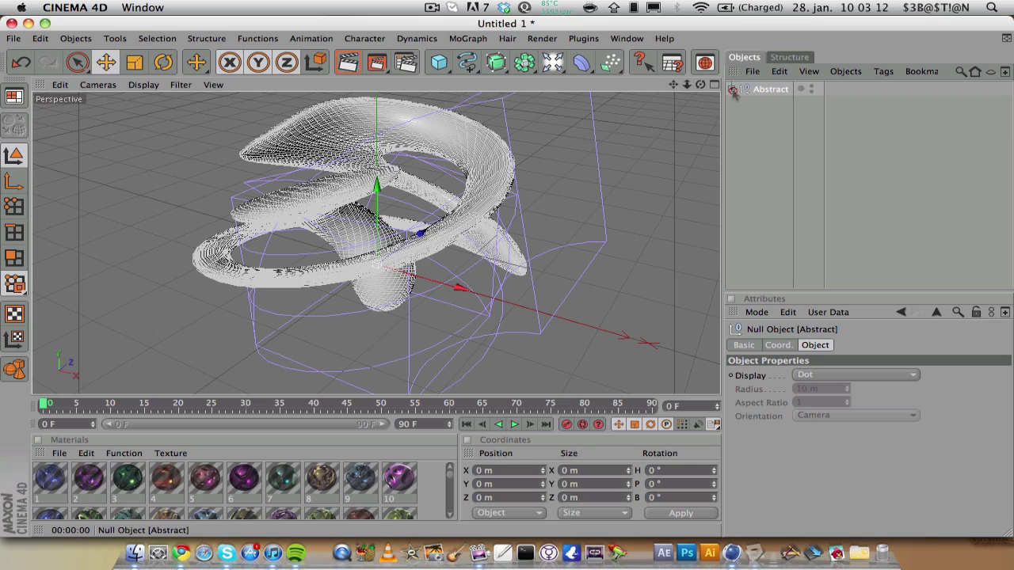
{"action": "left_click", "coordinate": [752, 125]}
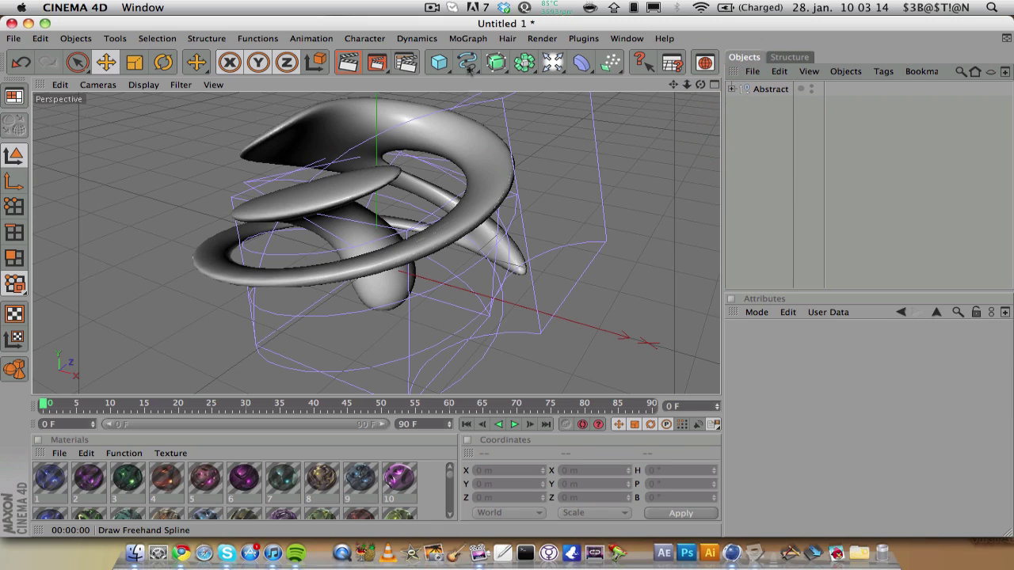
{"action": "left_click_drag", "start_coordinate": [438, 63], "coordinate": [740, 74]}
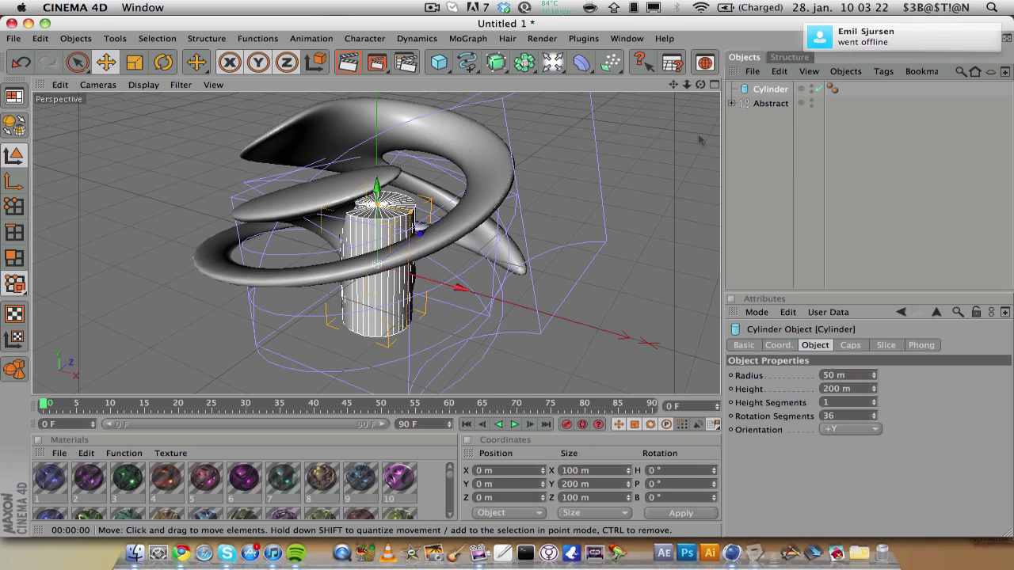
Add a cube and disable the Capsule, Torus, Twist and both Bends inside Abstract.
{"action": "left_click_drag", "start_coordinate": [446, 70], "coordinate": [481, 74]}
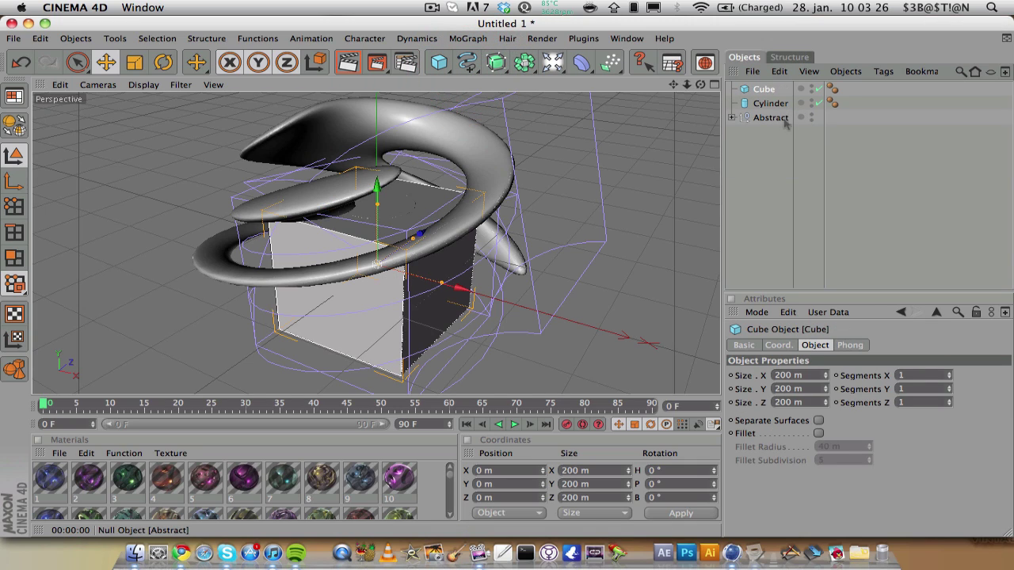
{"action": "left_click", "coordinate": [731, 117]}
{"action": "left_click", "coordinate": [826, 132]}
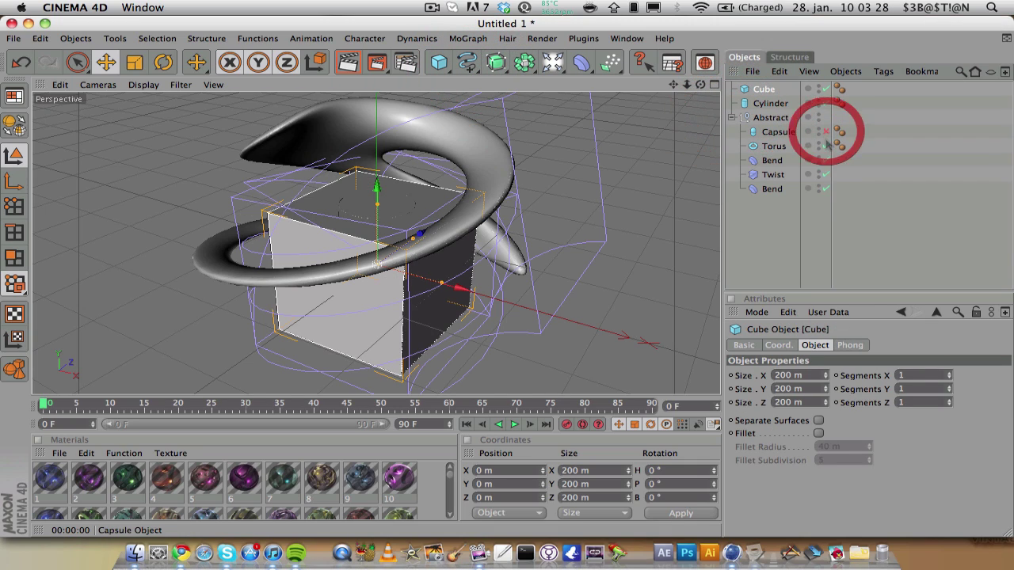
{"action": "left_click", "coordinate": [826, 145]}
{"action": "left_click", "coordinate": [826, 160]}
{"action": "left_click", "coordinate": [826, 174]}
{"action": "left_click", "coordinate": [826, 189]}
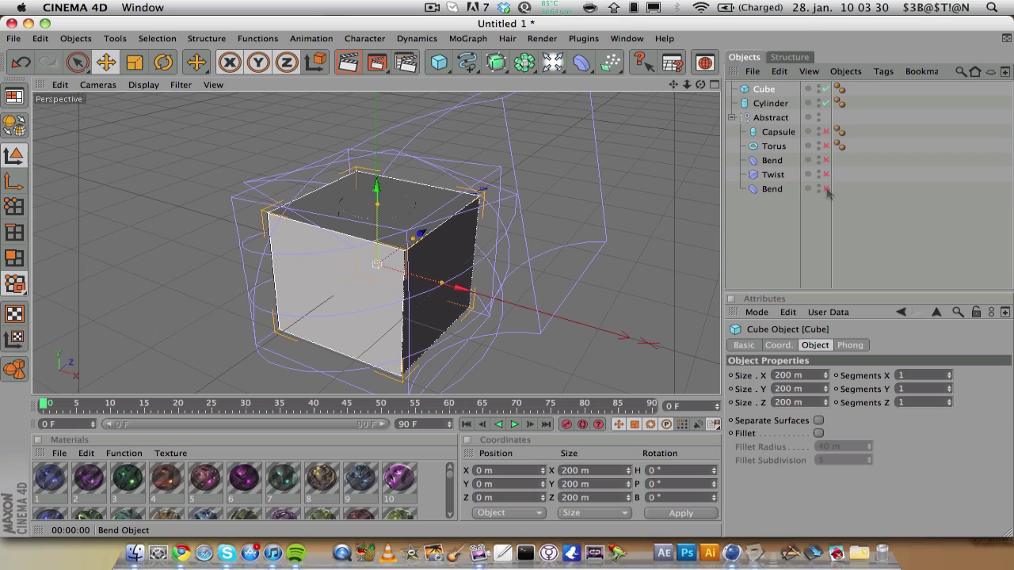
Shrink the test cube to about 37 m wide and 58 m deep, then delete it.
{"action": "left_click", "coordinate": [731, 94]}
{"action": "left_click", "coordinate": [732, 118]}
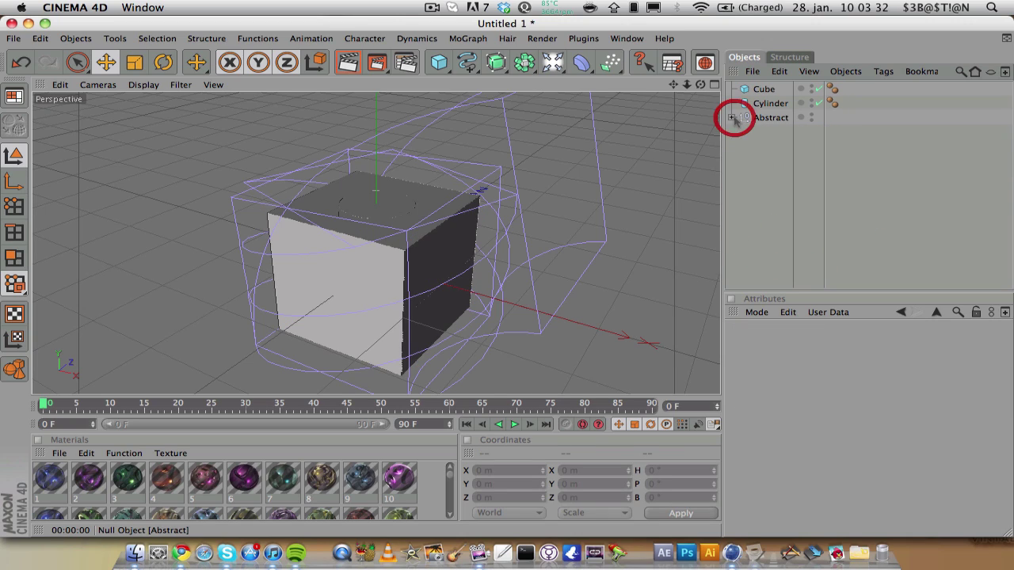
{"action": "left_click", "coordinate": [765, 90]}
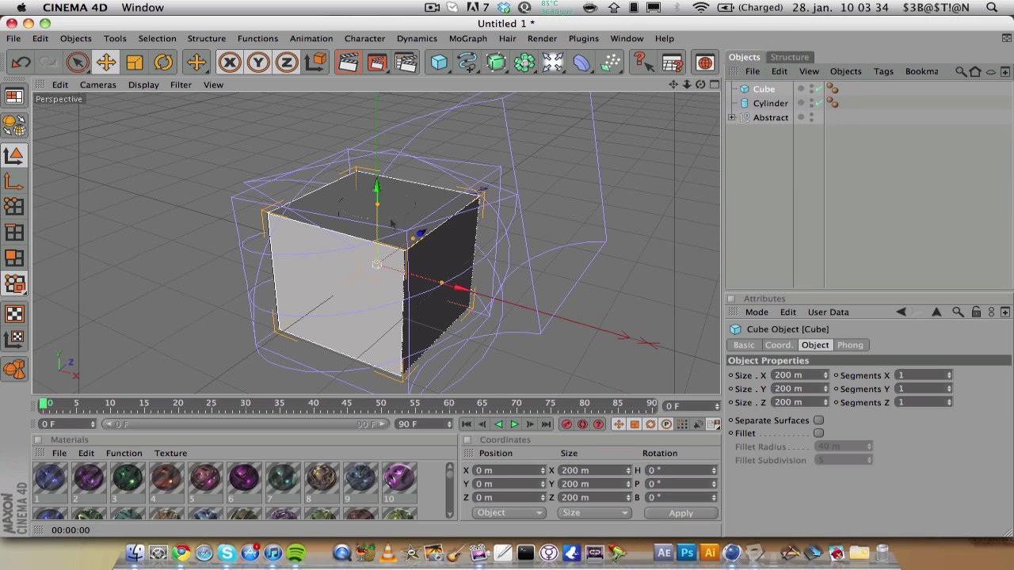
{"action": "left_click_drag", "start_coordinate": [415, 239], "coordinate": [418, 241]}
{"action": "left_click_drag", "start_coordinate": [441, 283], "coordinate": [378, 220]}
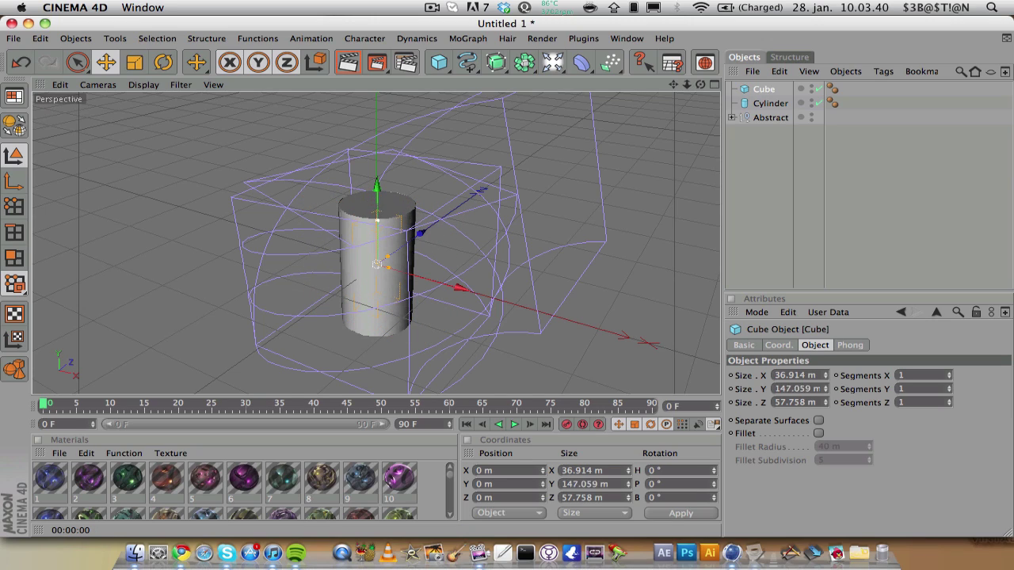
{"action": "left_click", "coordinate": [752, 91]}
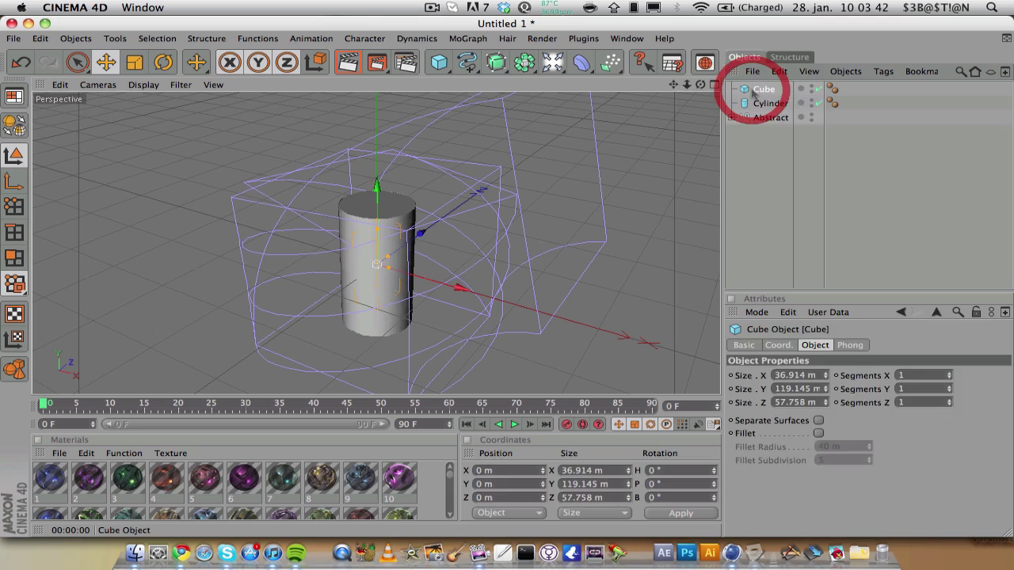
{"action": "key", "text": "Delete"}
Add a torus around the cylinder with 117 ring segments and 84 pipe segments.
{"action": "left_click", "coordinate": [439, 62]}
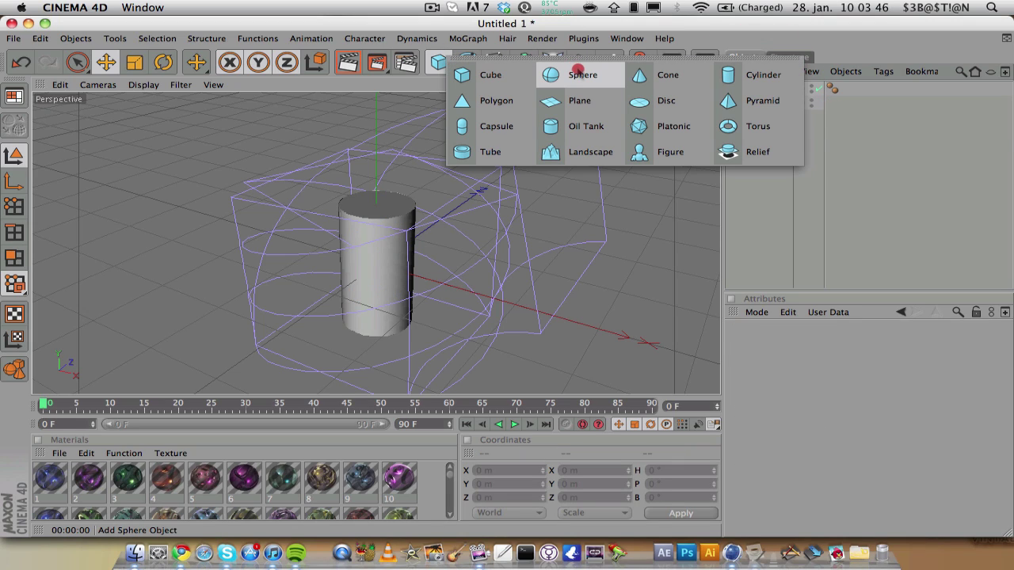
{"action": "left_click", "coordinate": [728, 126]}
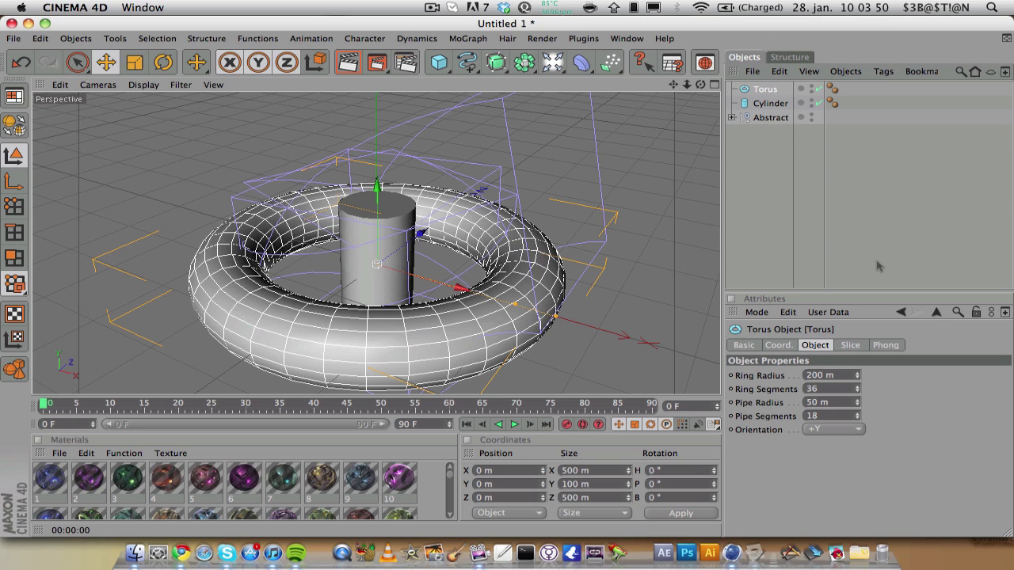
{"action": "left_click_drag", "start_coordinate": [856, 389], "coordinate": [858, 419]}
{"action": "left_click", "coordinate": [858, 401]}
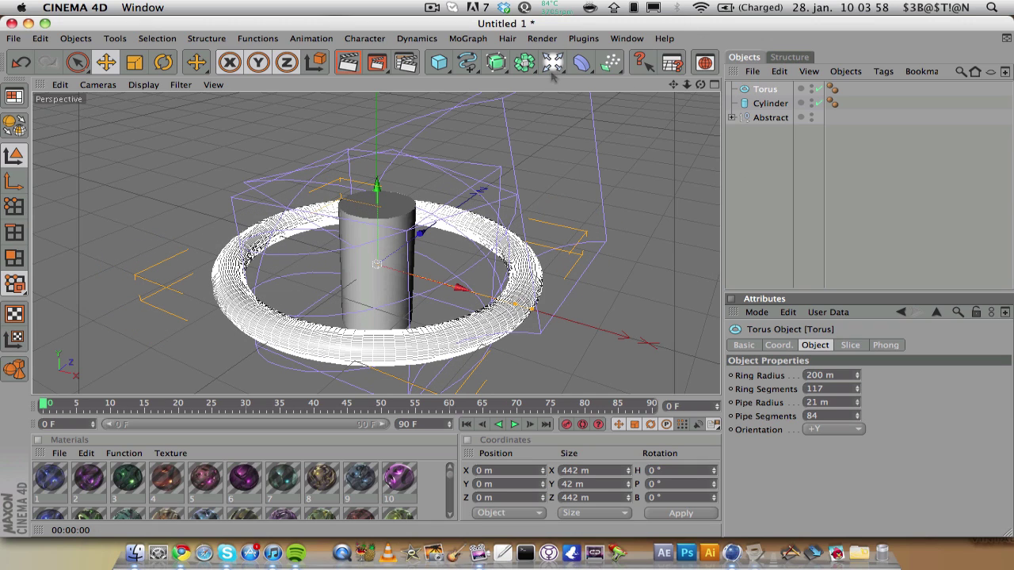
{"action": "left_click_drag", "start_coordinate": [580, 63], "coordinate": [752, 89]}
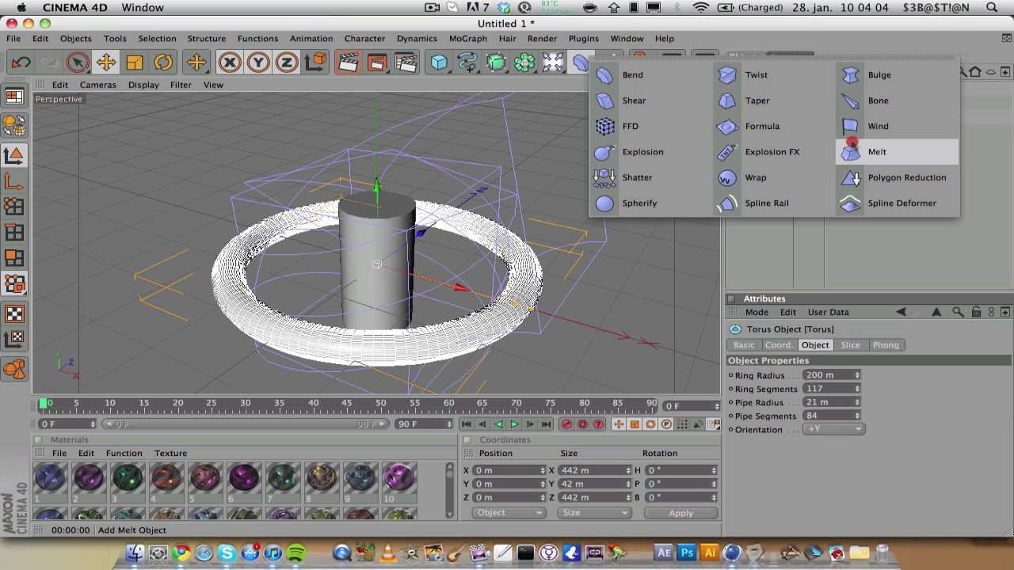
Add a Bulge, group the Torus and Cylinder under a null, and place Bulge inside.
{"action": "left_click", "coordinate": [870, 82]}
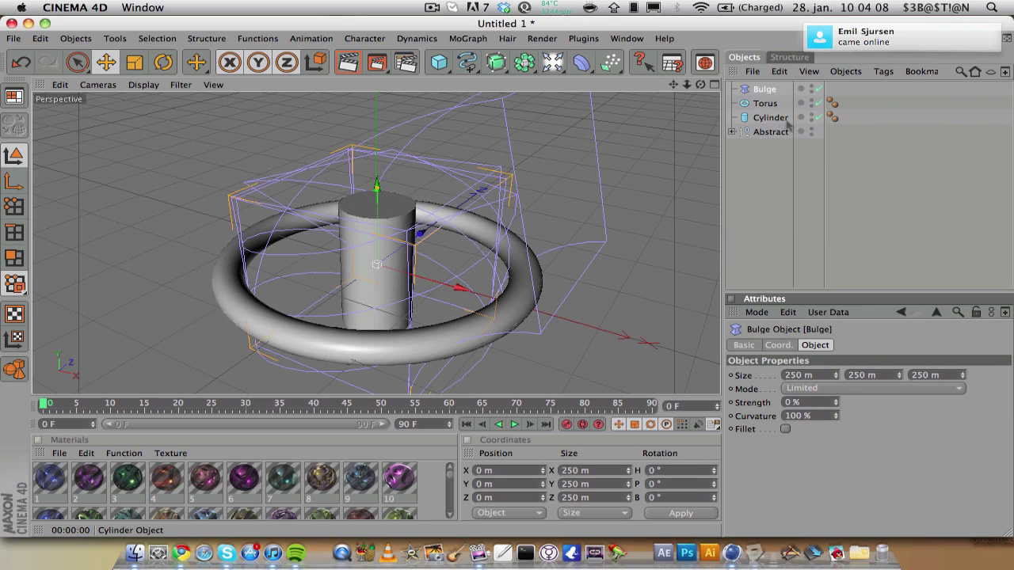
{"action": "left_click", "coordinate": [790, 121]}
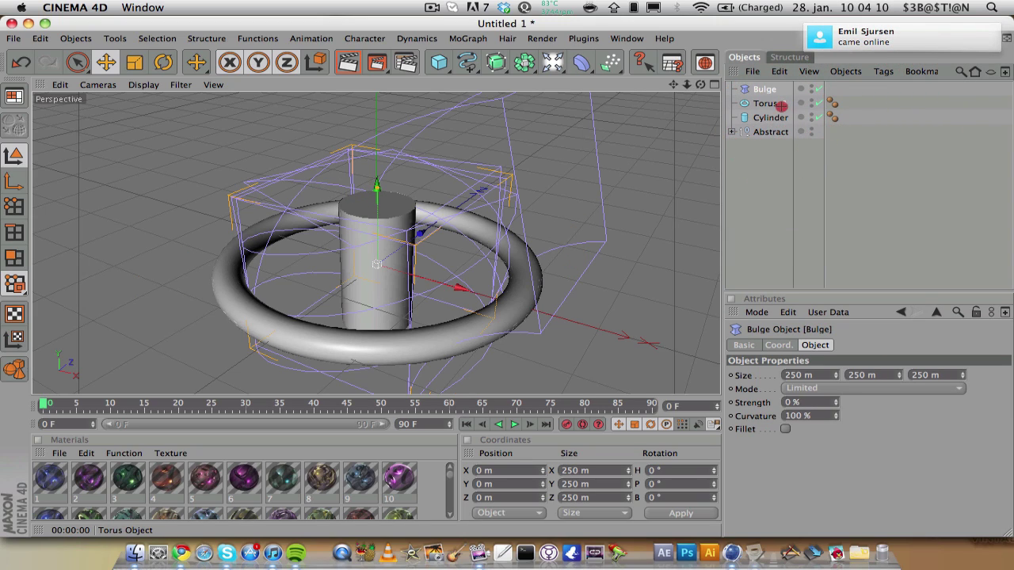
{"action": "left_click", "coordinate": [765, 104], "text": "shift"}
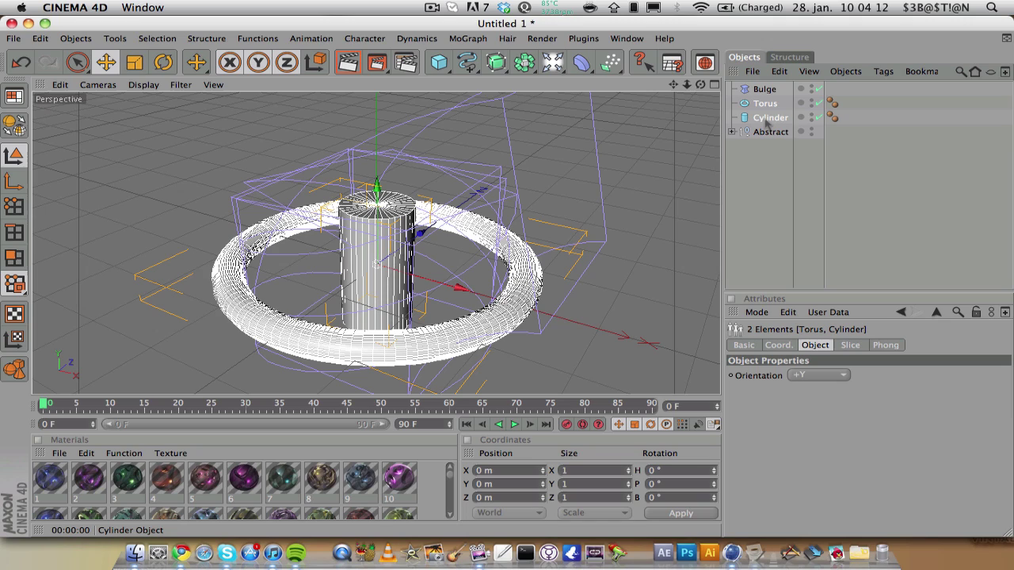
{"action": "key", "text": "alt+g"}
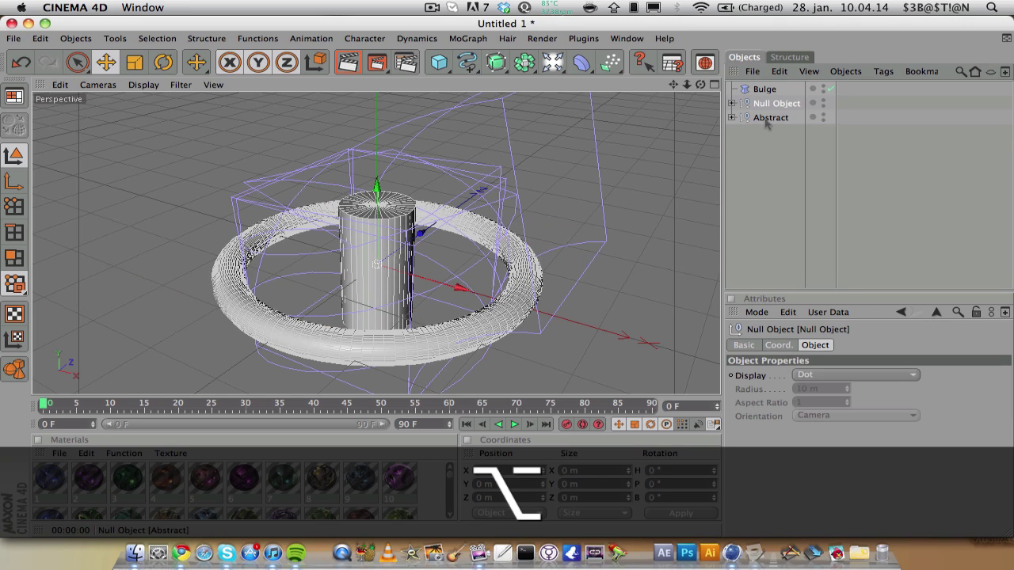
{"action": "left_click_drag", "start_coordinate": [753, 93], "coordinate": [772, 138]}
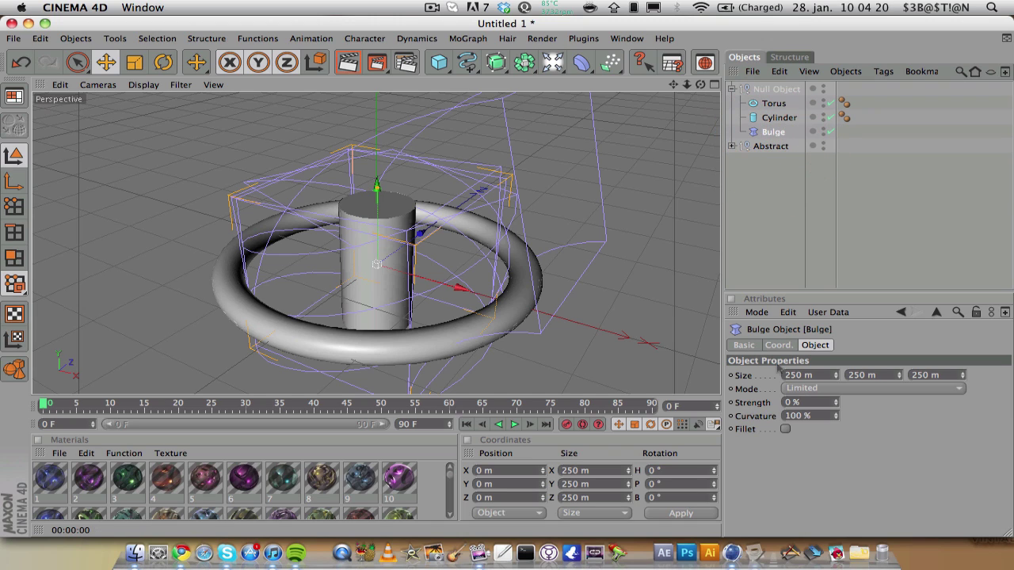
Set the Bulge to Unlimited with −72% strength, 118% curvature and Fillet on.
{"action": "left_click", "coordinate": [802, 388]}
{"action": "left_click", "coordinate": [797, 431]}
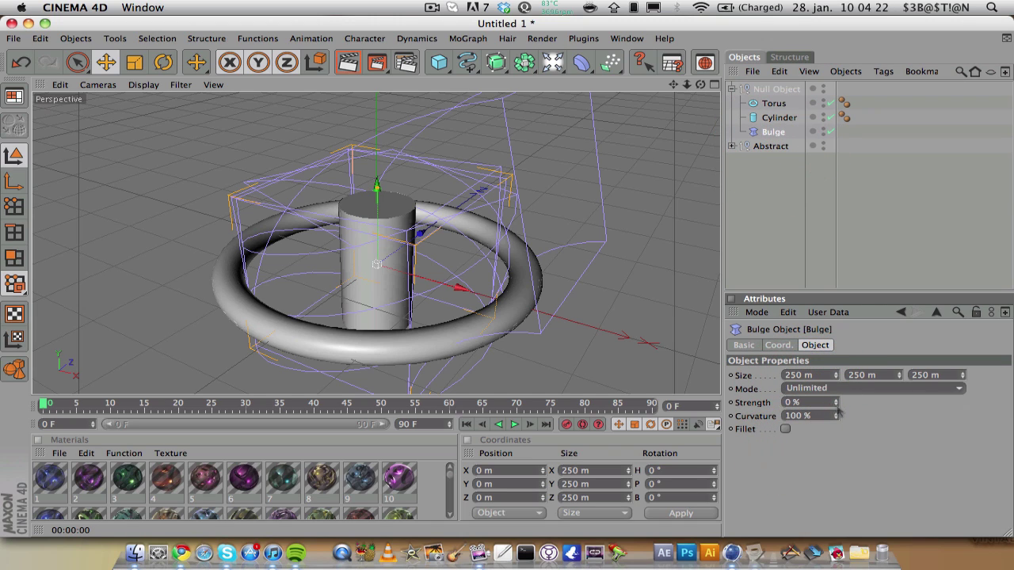
{"action": "mouse_move", "coordinate": [835, 402]}
{"action": "left_mouse_down"}
{"action": "mouse_move", "coordinate": [835, 383]}
{"action": "mouse_move", "coordinate": [834, 427]}
{"action": "mouse_move", "coordinate": [834, 418]}
{"action": "left_mouse_up"}
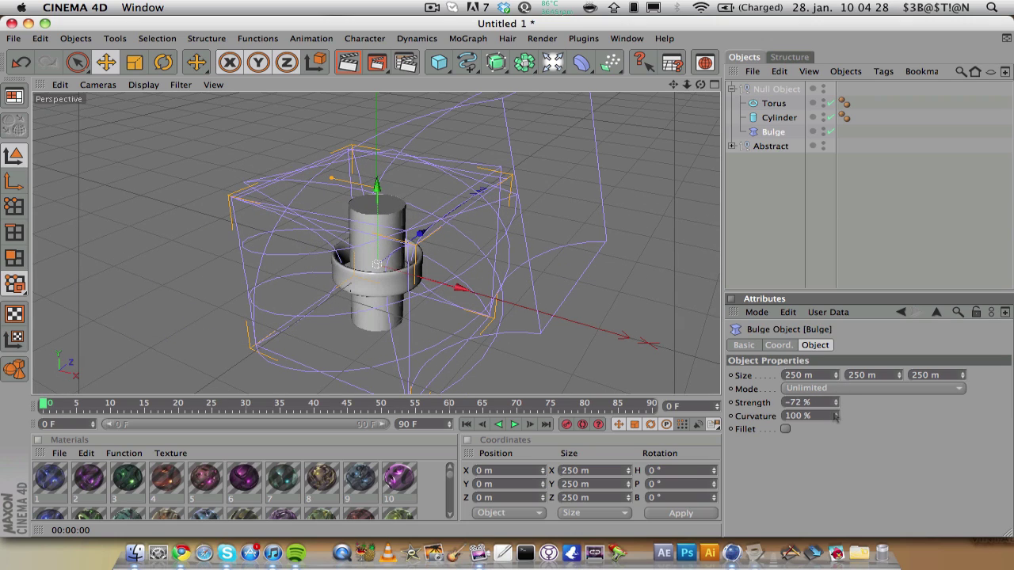
{"action": "mouse_move", "coordinate": [834, 416]}
{"action": "left_mouse_down"}
{"action": "mouse_move", "coordinate": [835, 380]}
{"action": "mouse_move", "coordinate": [834, 413]}
{"action": "left_mouse_up"}
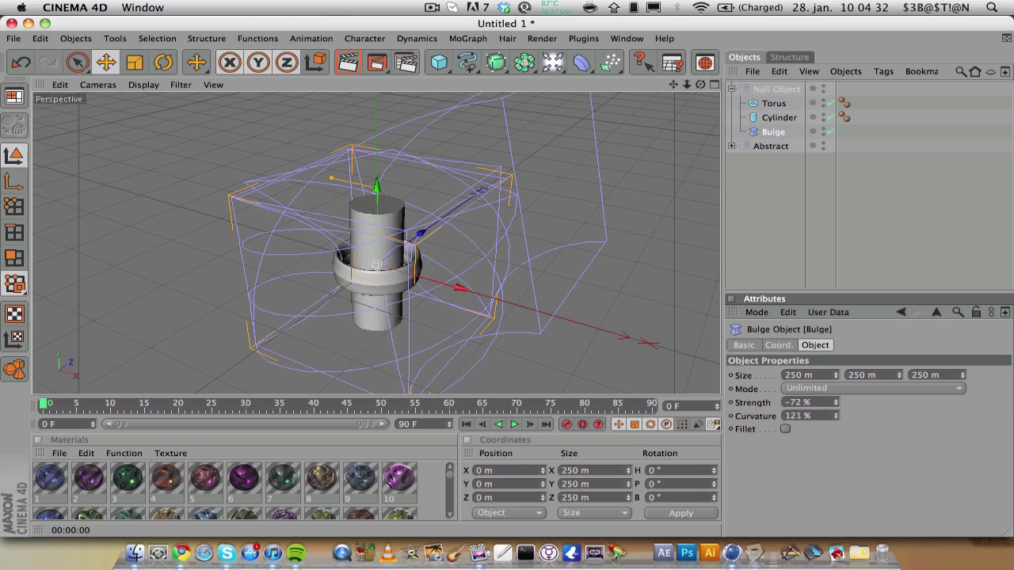
{"action": "left_click", "coordinate": [784, 429]}
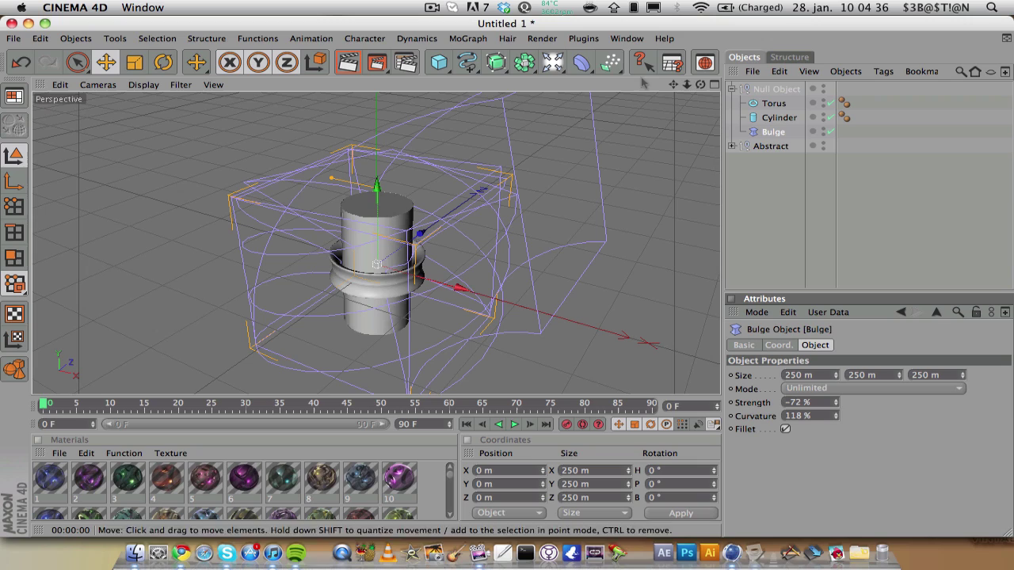
{"action": "left_click_drag", "start_coordinate": [582, 63], "coordinate": [737, 79]}
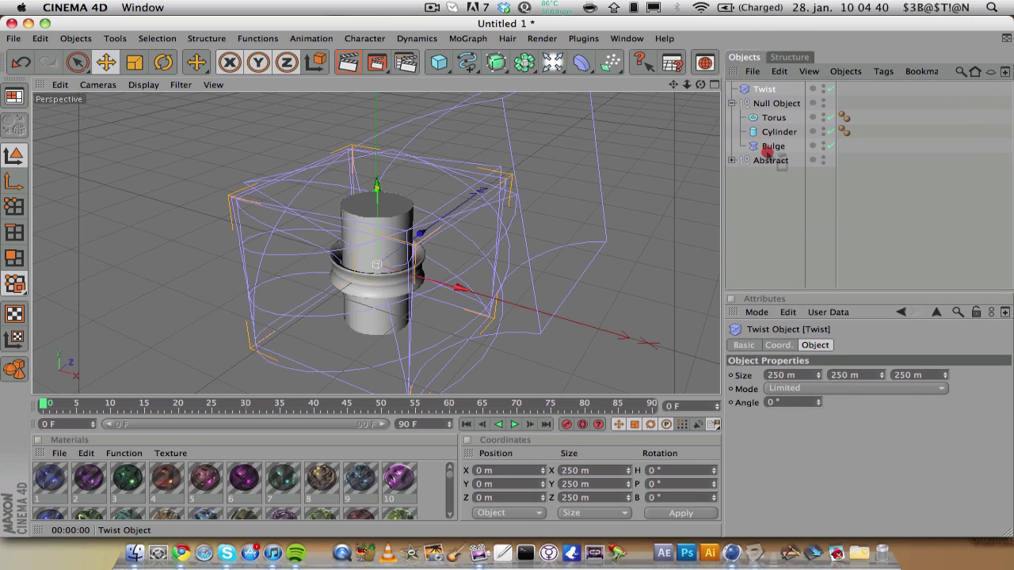
Place Twist in the group below Bulge, set Unlimited, and raise its angle to about 298°.
{"action": "left_click_drag", "start_coordinate": [767, 152], "coordinate": [774, 167]}
{"action": "left_click", "coordinate": [830, 388]}
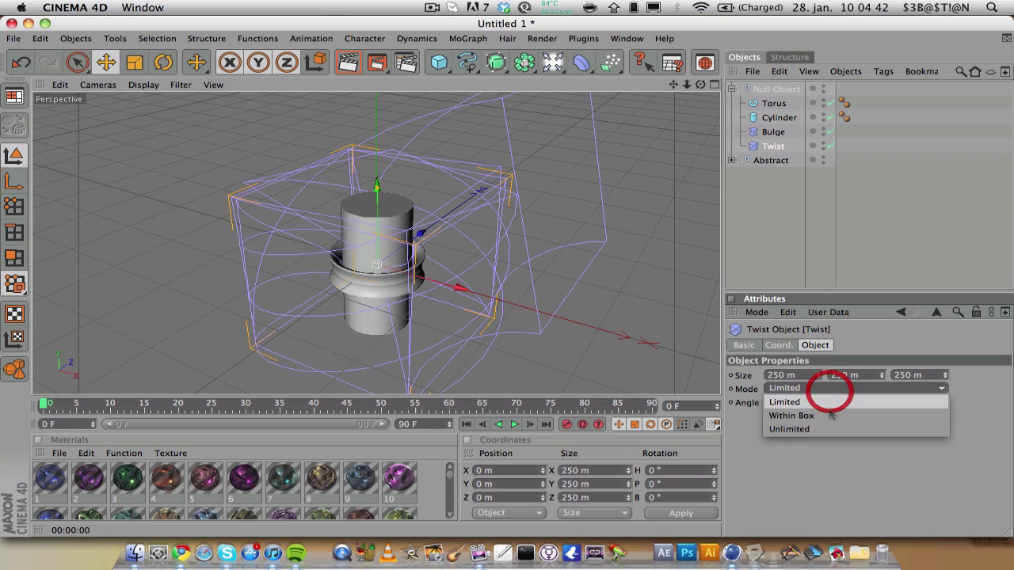
{"action": "left_click", "coordinate": [829, 429]}
{"action": "mouse_move", "coordinate": [819, 402]}
{"action": "left_mouse_down"}
{"action": "mouse_move", "coordinate": [819, 297]}
{"action": "mouse_move", "coordinate": [821, 406]}
{"action": "left_mouse_up"}
Add a Bend under Twist, set to Unlimited with −37° strength and 222° angle.
{"action": "left_click_drag", "start_coordinate": [582, 64], "coordinate": [615, 80]}
{"action": "left_click_drag", "start_coordinate": [749, 89], "coordinate": [741, 163]}
{"action": "left_click", "coordinate": [841, 388]}
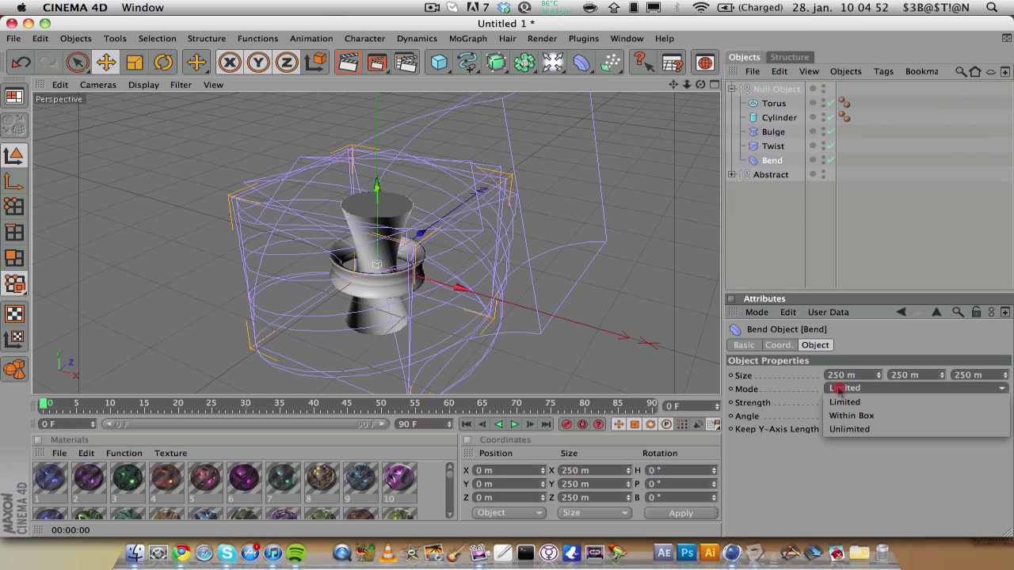
{"action": "left_click", "coordinate": [838, 429]}
{"action": "left_click_drag", "start_coordinate": [877, 402], "coordinate": [834, 289]}
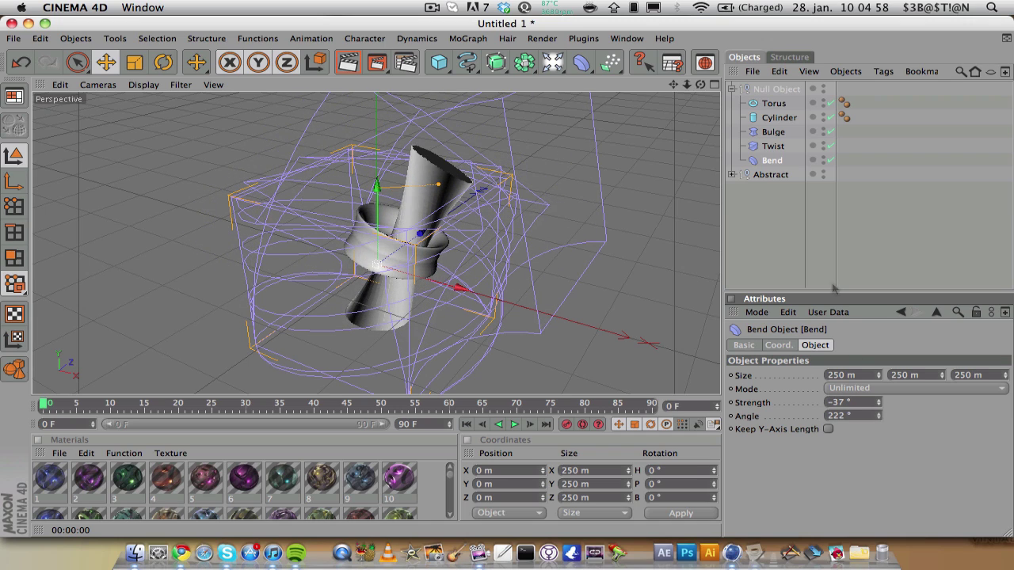
Delete the test null group and re-enable the capsule, torus, both Bends and Twist in Abstract.
{"action": "left_click", "coordinate": [731, 88]}
{"action": "key", "text": "Delete"}
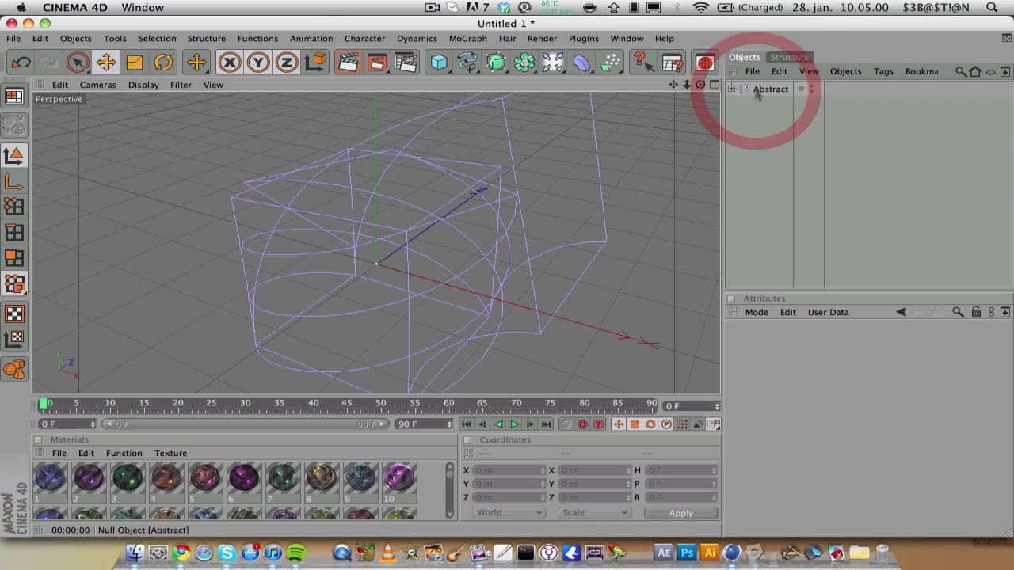
{"action": "left_click", "coordinate": [731, 89]}
{"action": "left_click", "coordinate": [837, 103]}
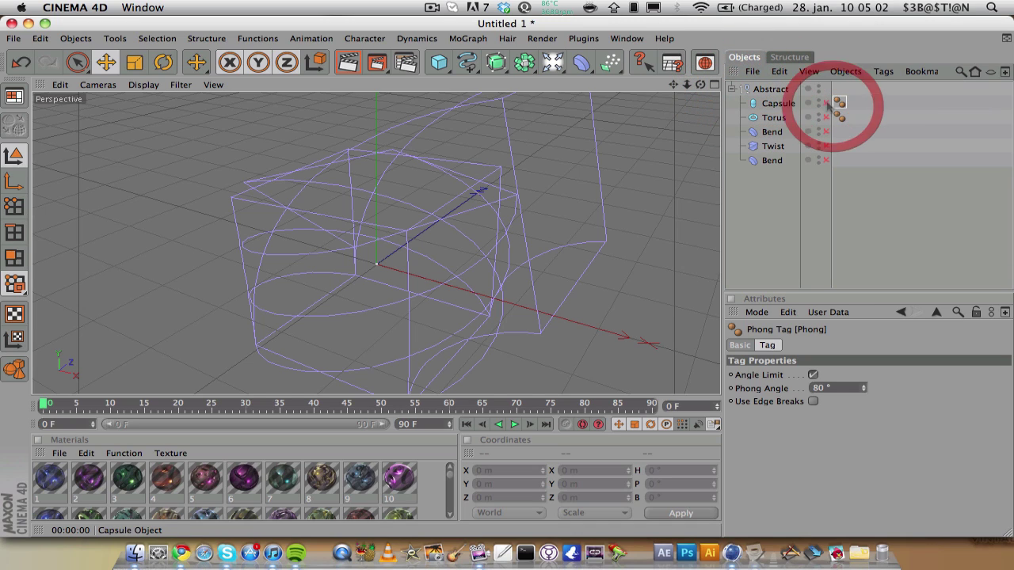
{"action": "left_click", "coordinate": [825, 103]}
{"action": "left_click", "coordinate": [825, 118]}
{"action": "left_click", "coordinate": [826, 131]}
{"action": "left_click", "coordinate": [825, 145]}
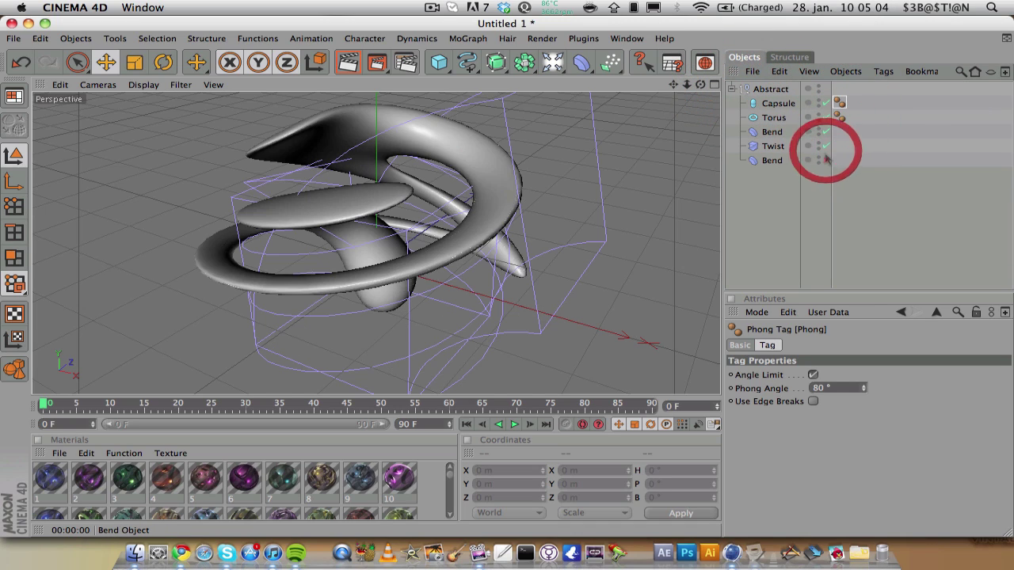
{"action": "left_click", "coordinate": [825, 160]}
{"action": "left_click", "coordinate": [731, 89]}
Duplicate the Abstract sculpture with copy and paste.
{"action": "left_click", "coordinate": [762, 88]}
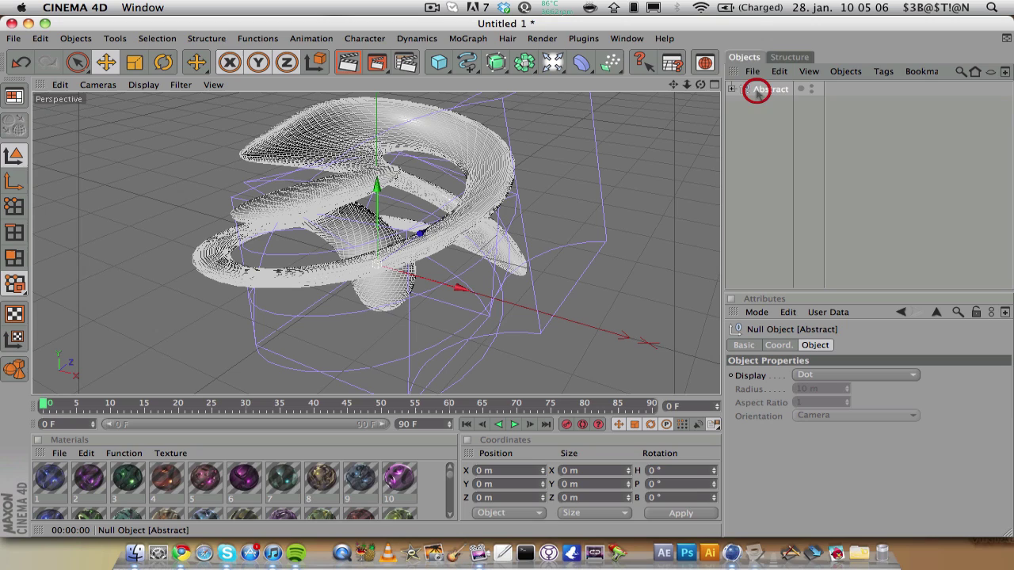
{"action": "key", "text": "super+c"}
{"action": "key", "text": "super+v"}
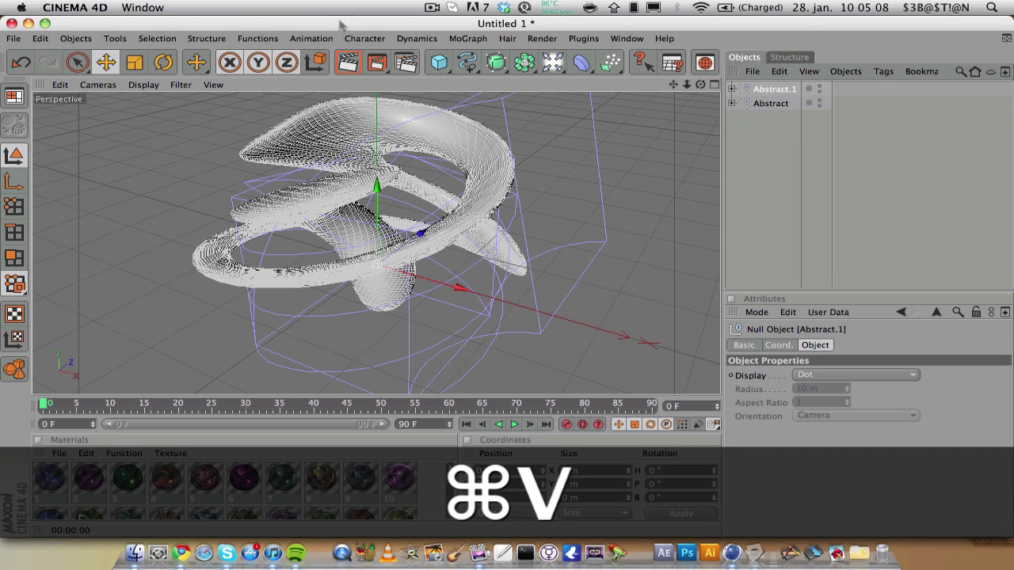
Rotate and shrink the copy, then move it up into the sculpture's centre.
{"action": "key", "text": "r"}
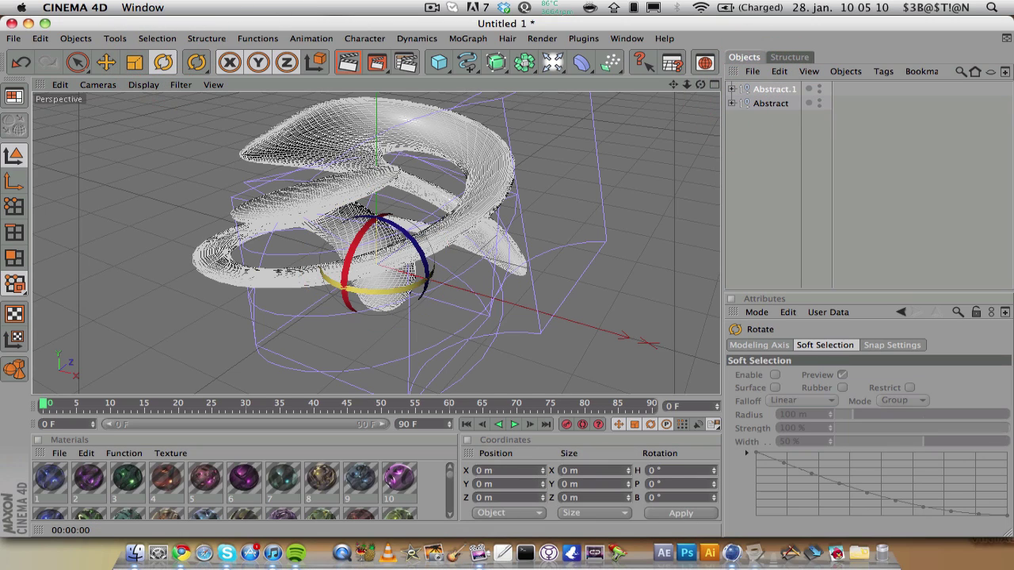
{"action": "left_click_drag", "start_coordinate": [372, 297], "coordinate": [531, 284]}
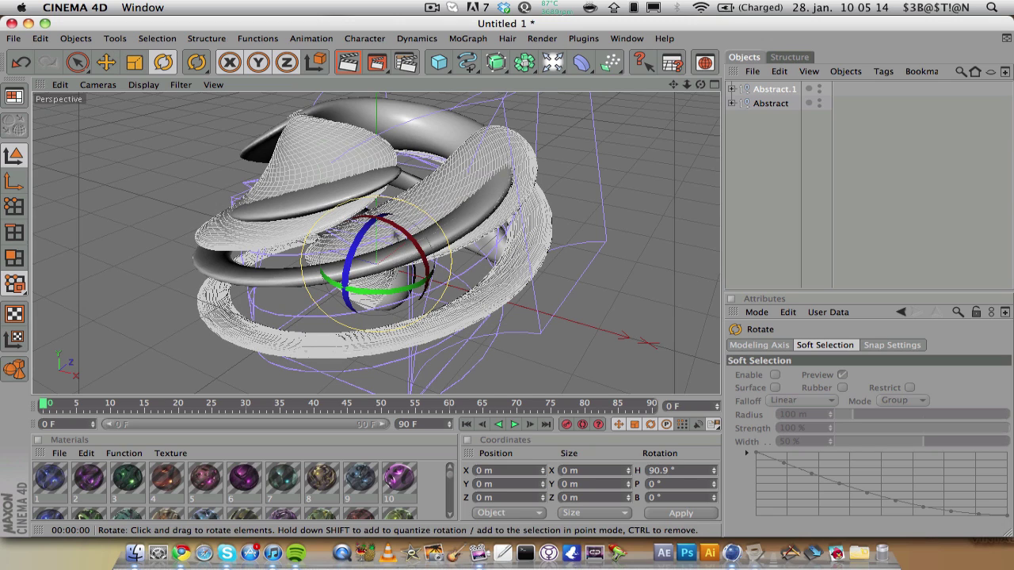
{"action": "left_click_drag", "start_coordinate": [423, 254], "coordinate": [459, 277]}
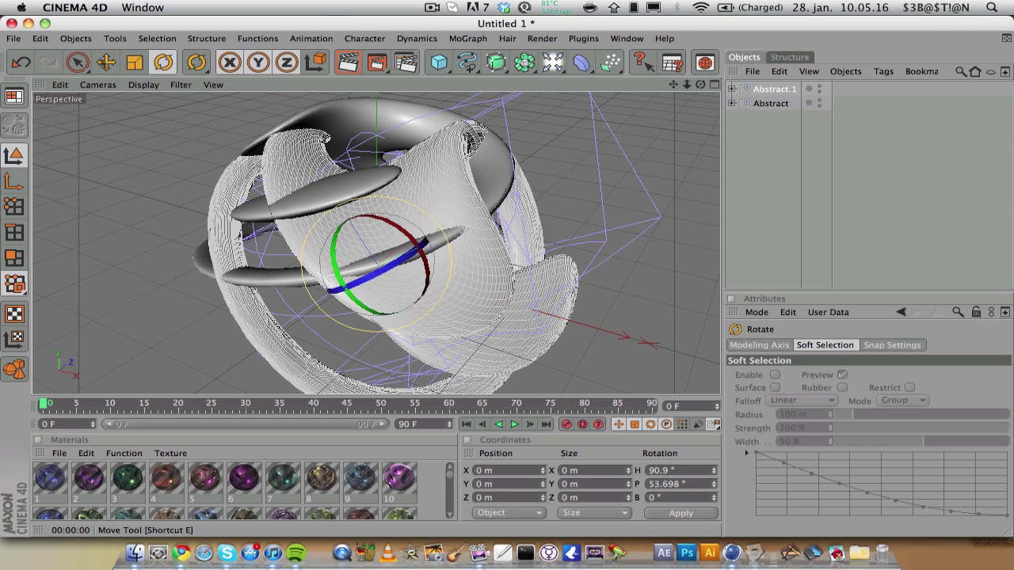
{"action": "left_click", "coordinate": [105, 61]}
{"action": "mouse_move", "coordinate": [346, 227]}
{"action": "left_mouse_down"}
{"action": "mouse_move", "coordinate": [367, 247]}
{"action": "mouse_move", "coordinate": [342, 228]}
{"action": "left_mouse_up"}
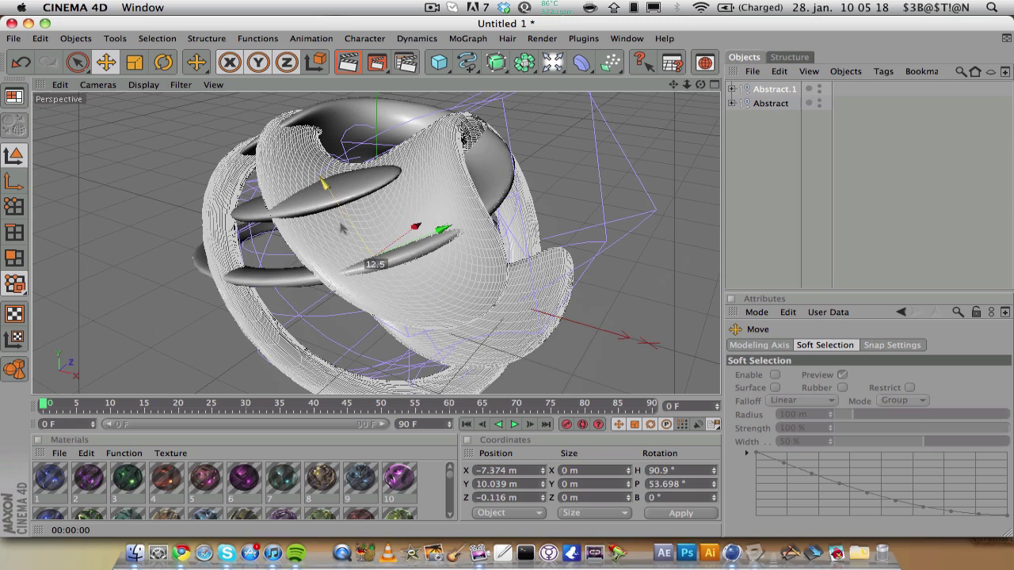
{"action": "left_click", "coordinate": [136, 63]}
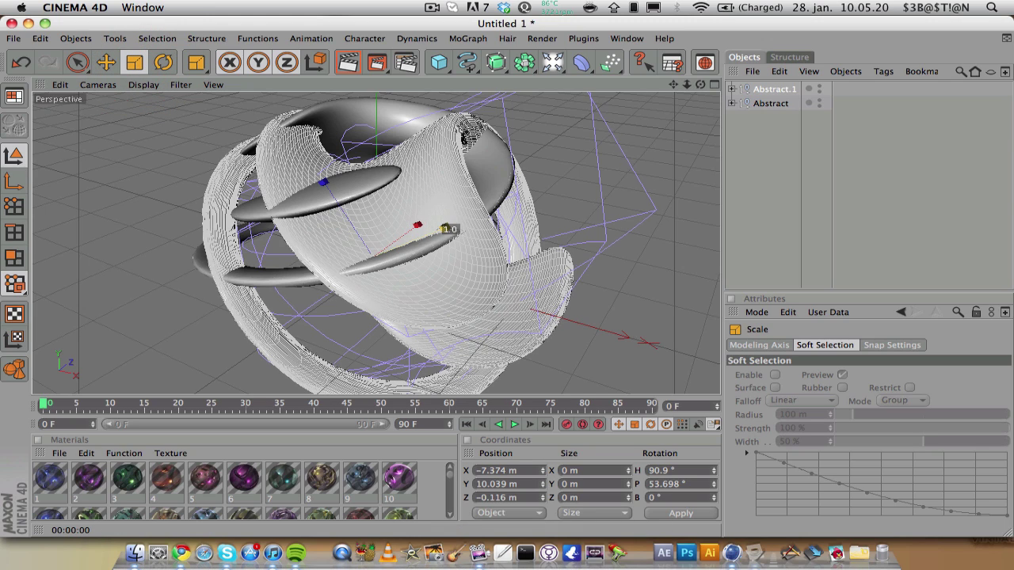
{"action": "left_click_drag", "start_coordinate": [449, 227], "coordinate": [423, 232]}
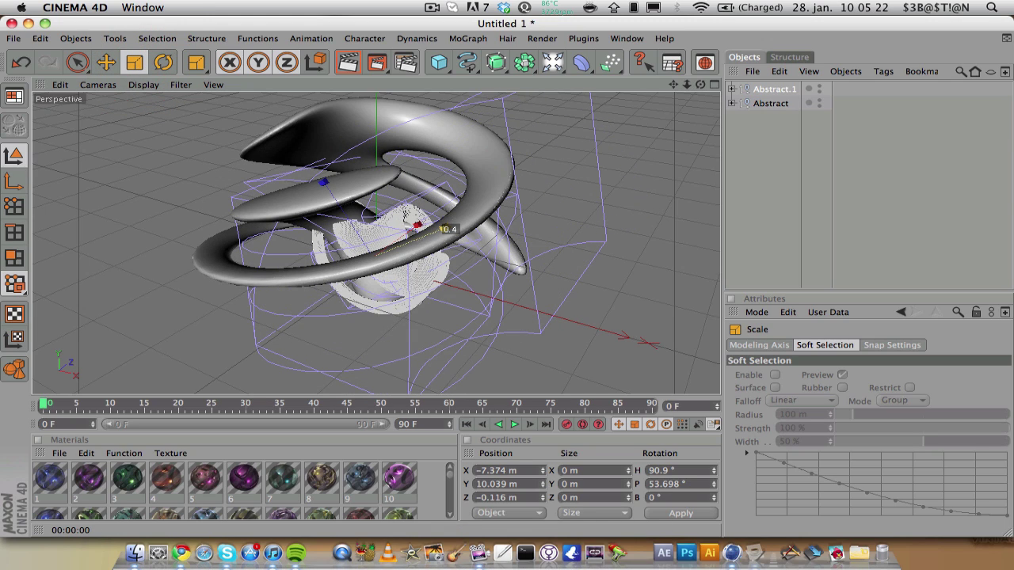
{"action": "left_click", "coordinate": [105, 63]}
{"action": "left_click_drag", "start_coordinate": [380, 261], "coordinate": [396, 187]}
Render a preview of the view, then return to the grey editor display.
{"action": "left_click", "coordinate": [800, 270]}
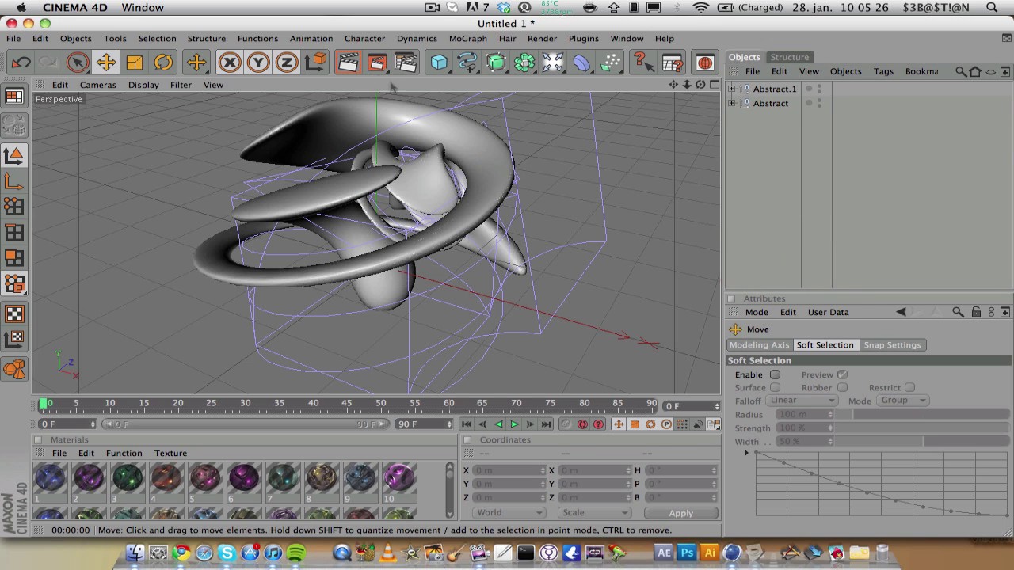
{"action": "left_click", "coordinate": [348, 65]}
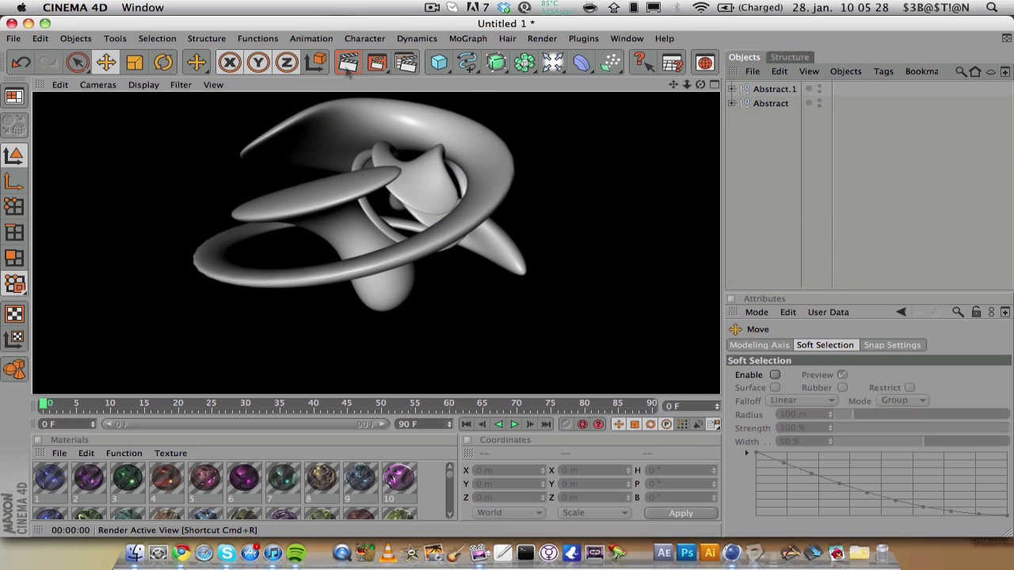
{"action": "left_click", "coordinate": [729, 164]}
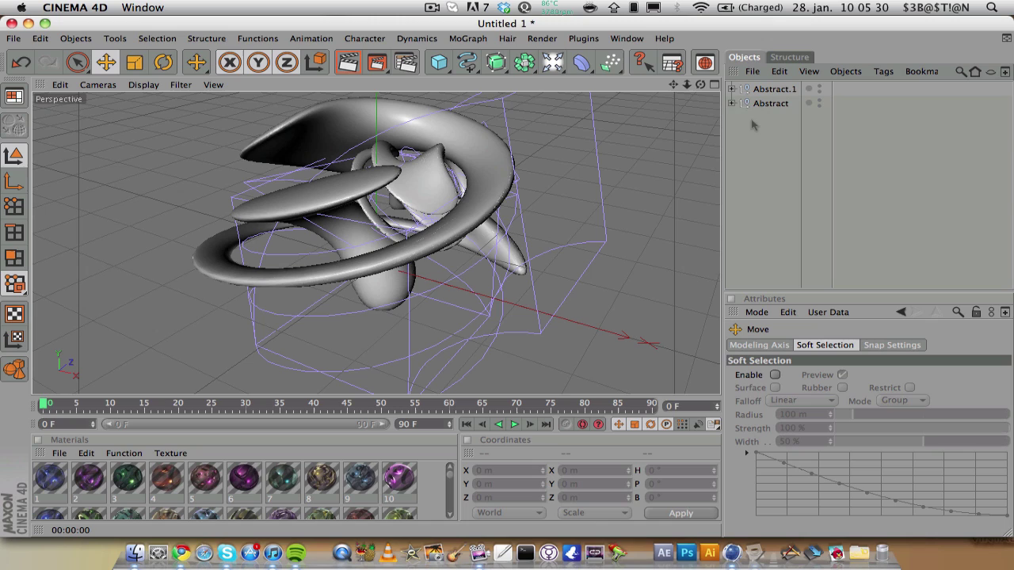
Apply Purple to the Abstract sculpture and White to its inner parts, then preview-render.
{"action": "left_click_drag", "start_coordinate": [700, 85], "coordinate": [722, 92]}
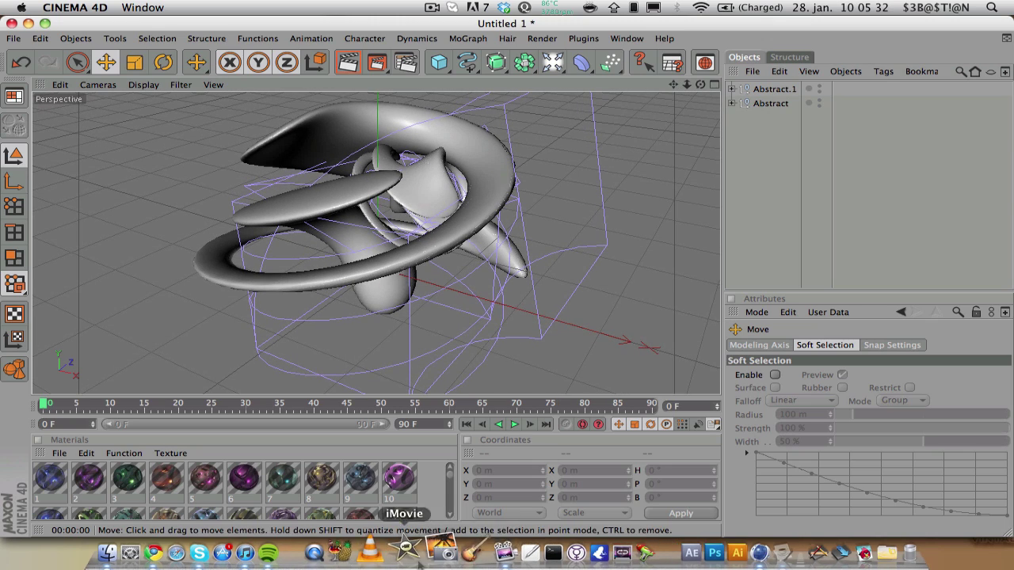
{"action": "left_click_drag", "start_coordinate": [450, 479], "coordinate": [450, 500]}
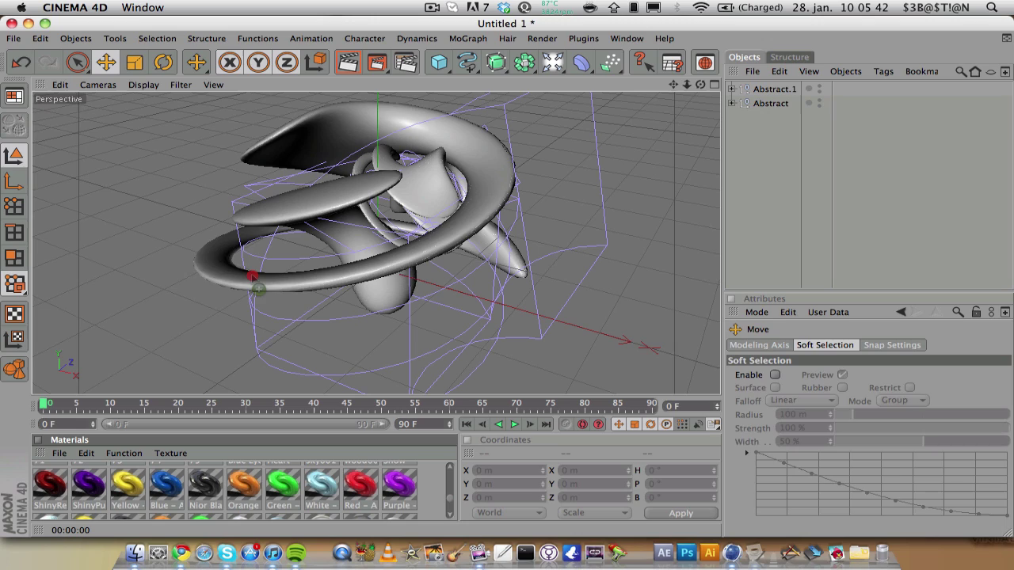
{"action": "left_click_drag", "start_coordinate": [252, 277], "coordinate": [250, 274]}
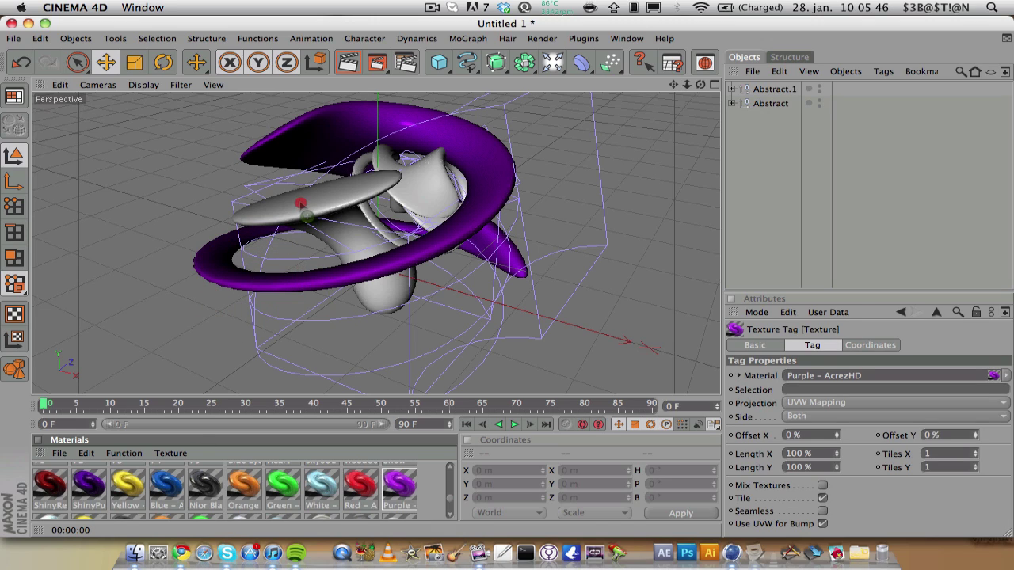
{"action": "left_click_drag", "start_coordinate": [301, 204], "coordinate": [295, 200]}
{"action": "left_click", "coordinate": [349, 63]}
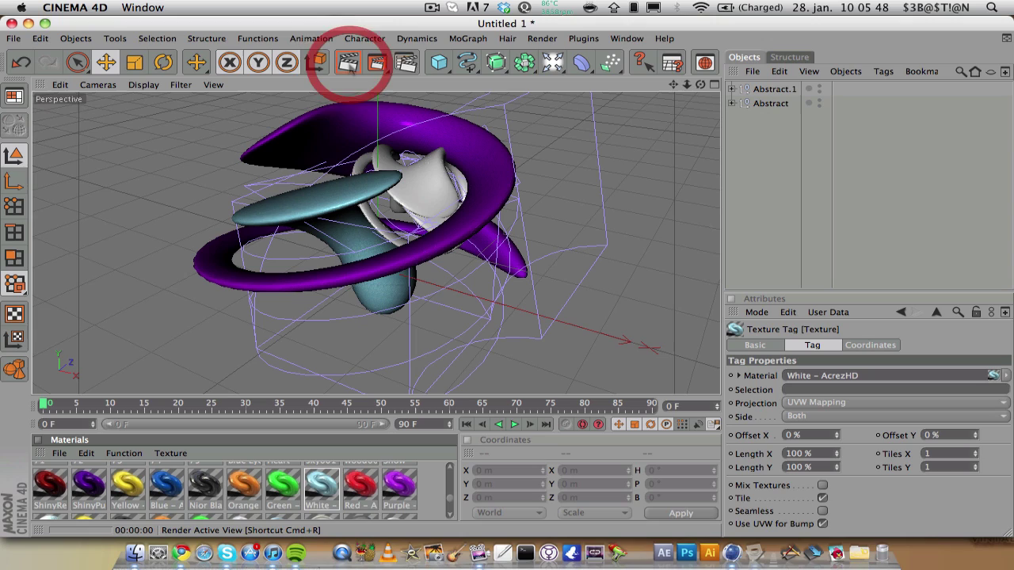
Apply the Blue material to Abstract.1, then expand it and select its Capsule.
{"action": "left_click", "coordinate": [772, 91]}
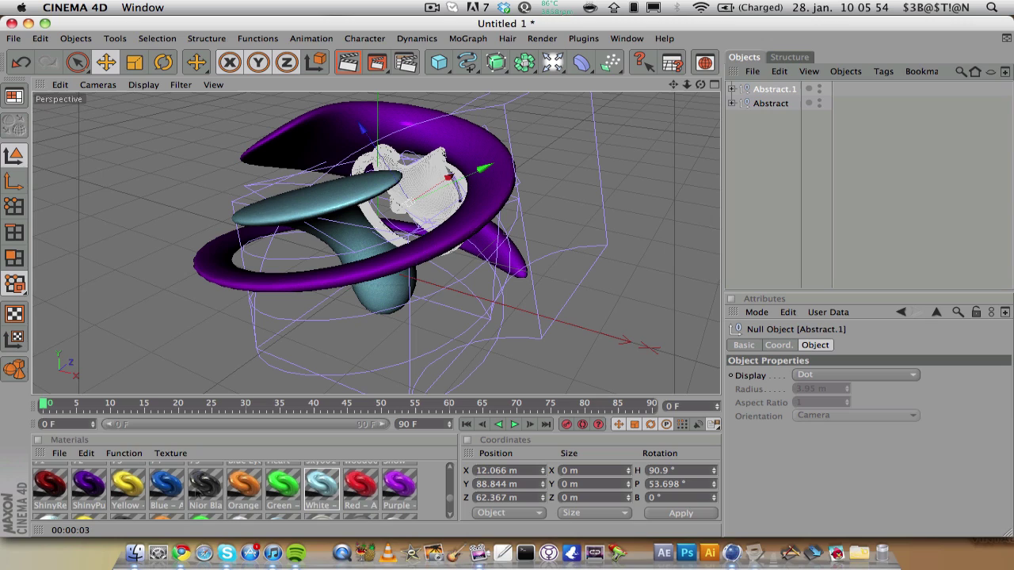
{"action": "left_click_drag", "start_coordinate": [451, 183], "coordinate": [430, 176]}
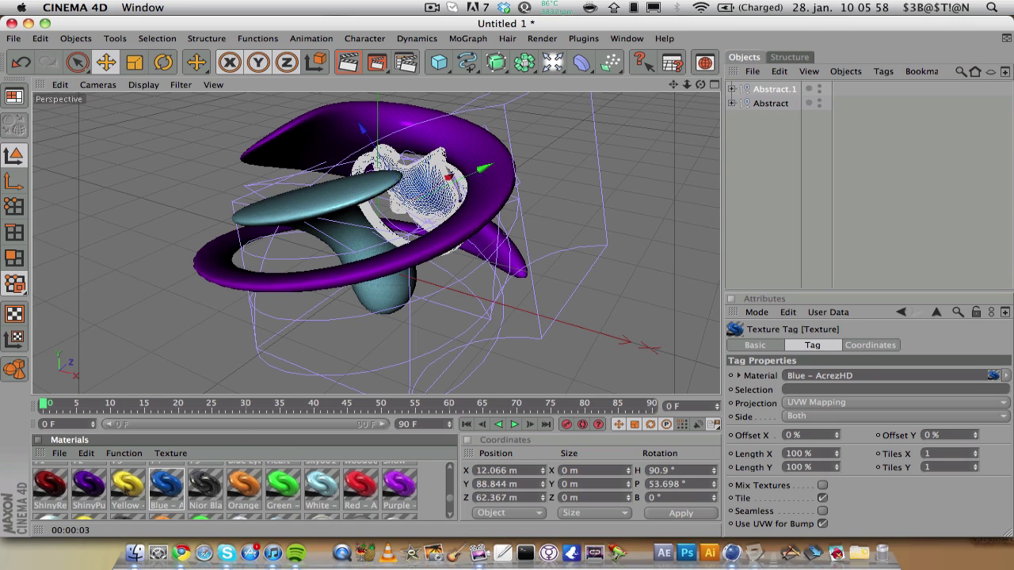
{"action": "left_click", "coordinate": [783, 141]}
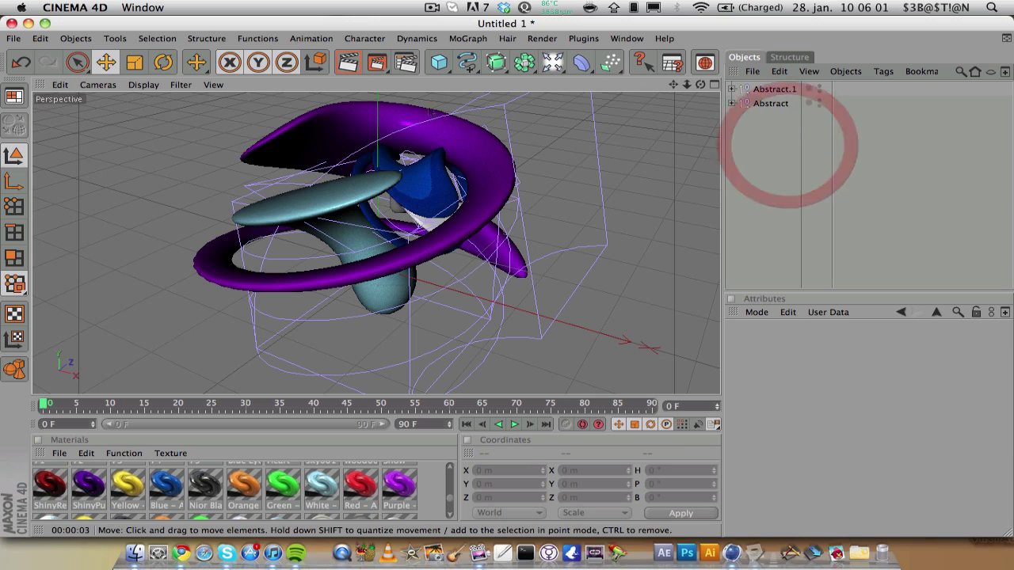
{"action": "left_click", "coordinate": [731, 90]}
{"action": "left_click", "coordinate": [777, 103]}
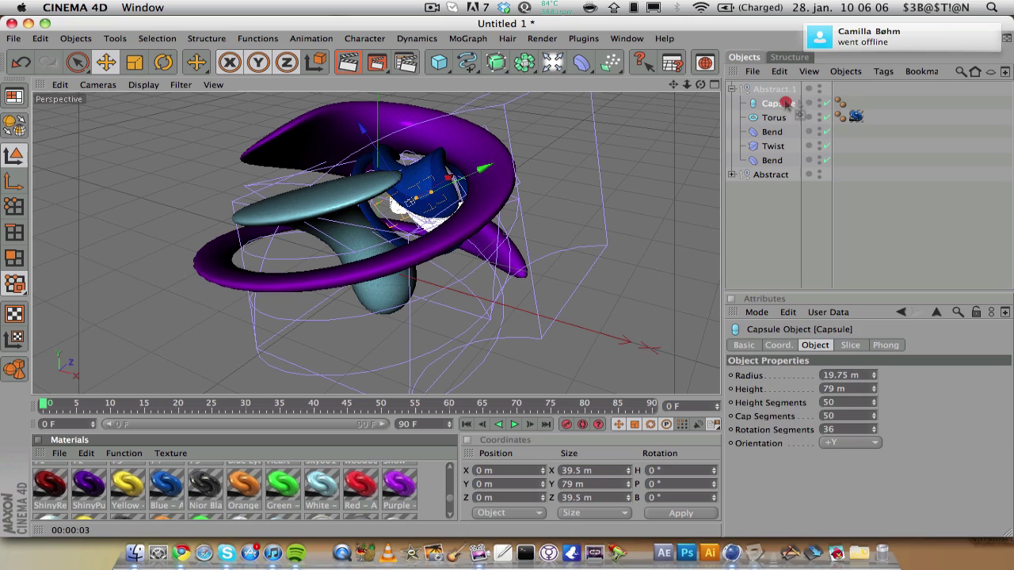
Check the inner Capsule's Yellow texture tag, render a preview, and open Render Settings.
{"action": "left_click", "coordinate": [784, 103]}
{"action": "left_click", "coordinate": [732, 90]}
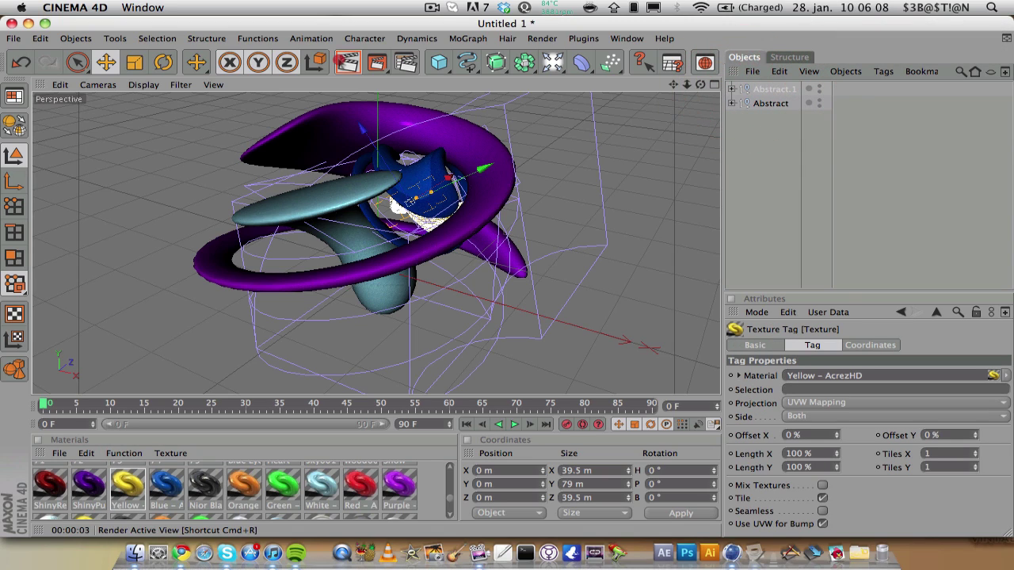
{"action": "left_click", "coordinate": [345, 62]}
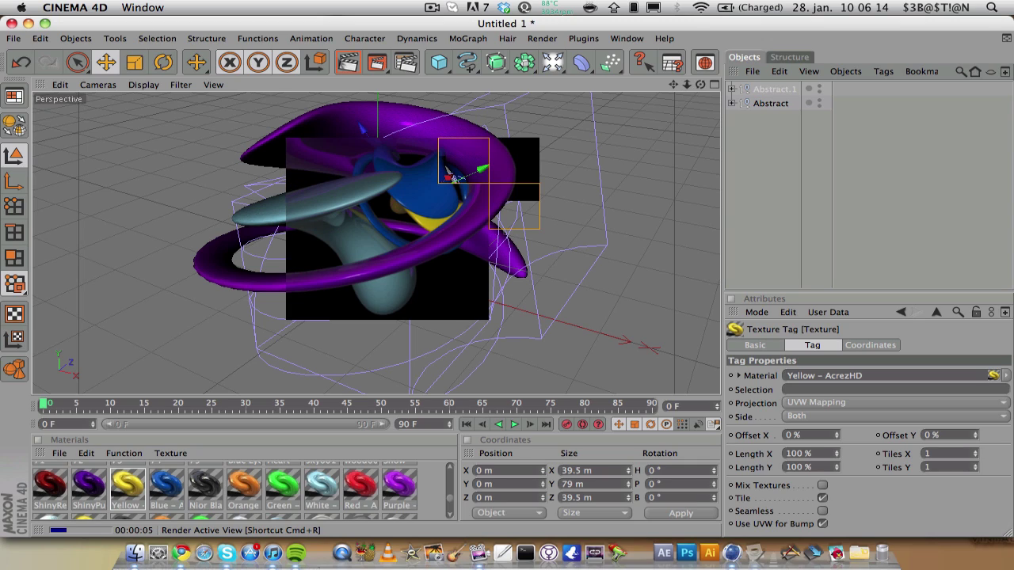
{"action": "left_click", "coordinate": [406, 63]}
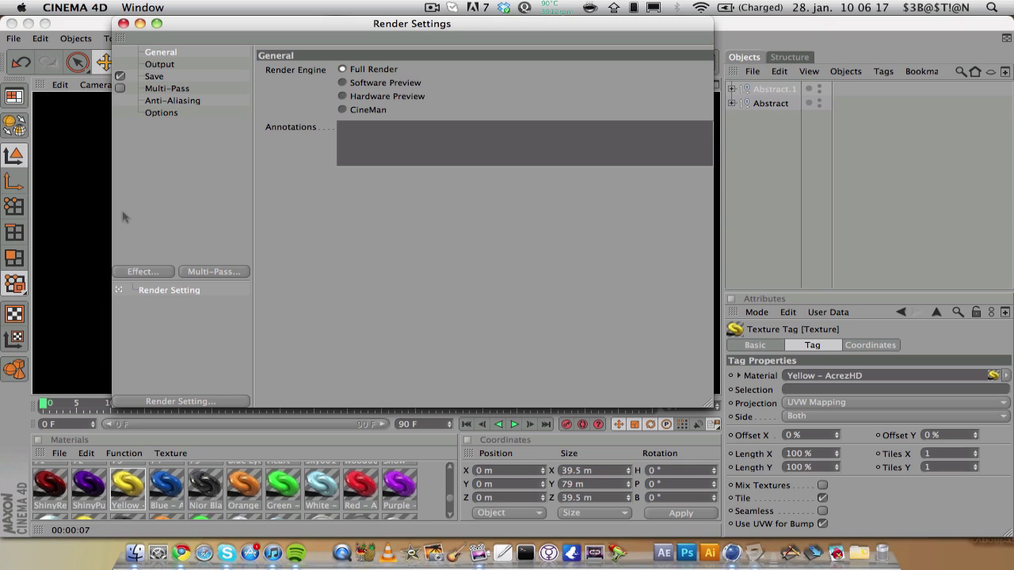
Set output resolution to 1920 x 1200 and frame range to Current Frame.
{"action": "left_click", "coordinate": [159, 64]}
{"action": "left_click", "coordinate": [273, 69]}
{"action": "mouse_move", "coordinate": [340, 84]}
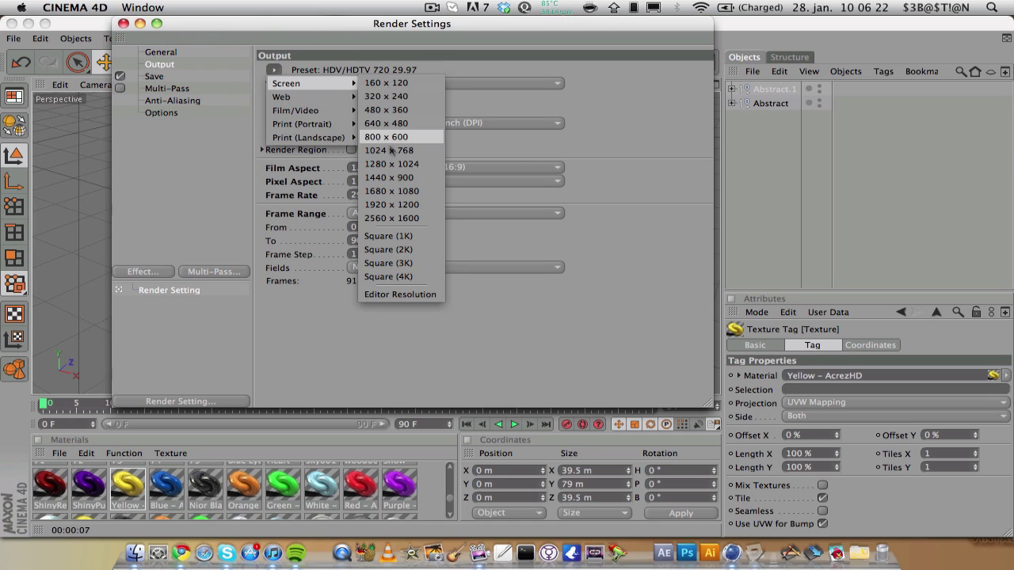
{"action": "left_click", "coordinate": [393, 205]}
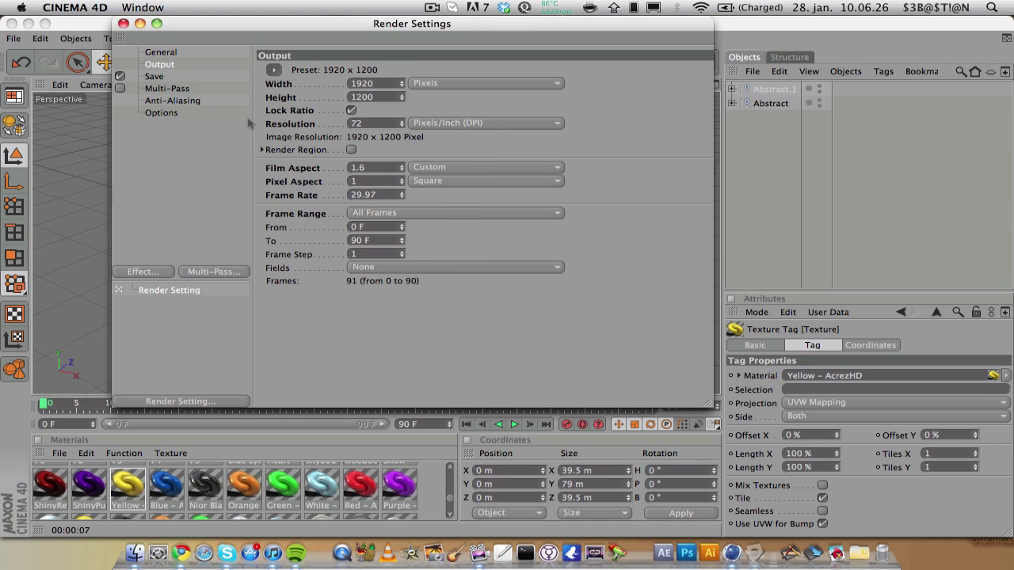
{"action": "left_click", "coordinate": [359, 213]}
{"action": "left_click", "coordinate": [358, 231]}
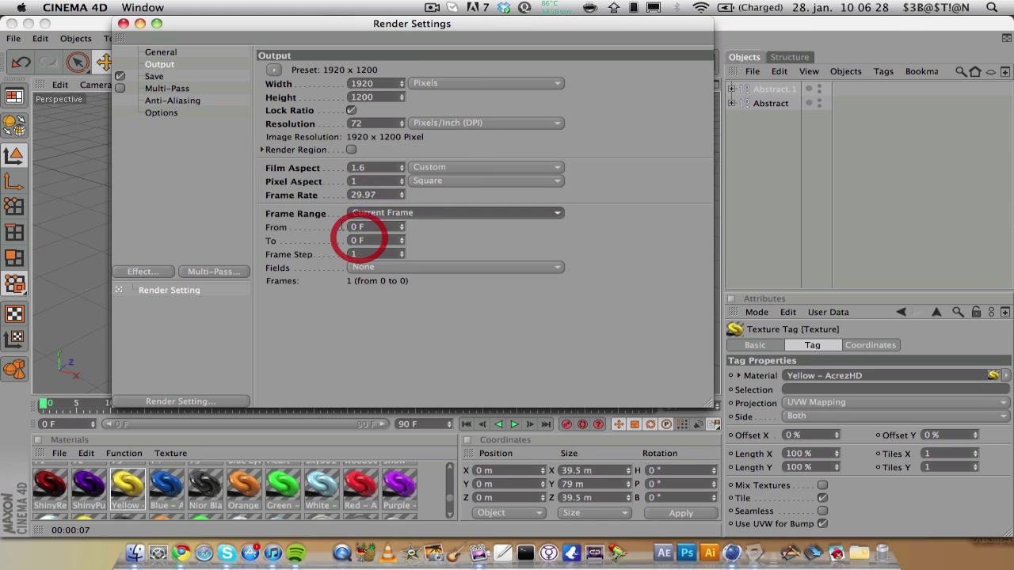
Save renders as PNG and set the anti-aliasing filter to Still Image.
{"action": "left_click", "coordinate": [179, 76]}
{"action": "left_click", "coordinate": [400, 111]}
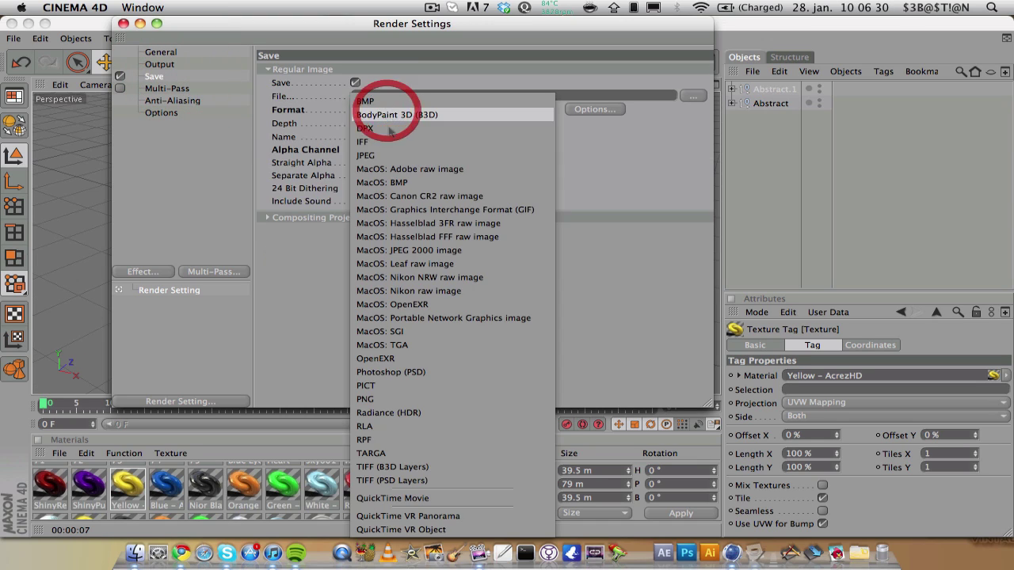
{"action": "left_click", "coordinate": [379, 398]}
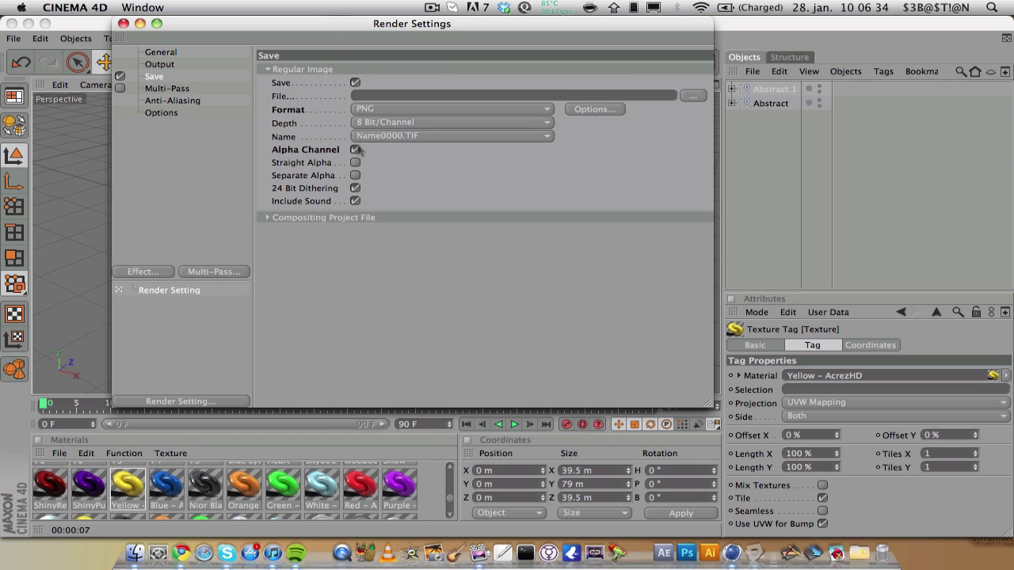
{"action": "left_click", "coordinate": [167, 88]}
{"action": "left_click", "coordinate": [172, 101]}
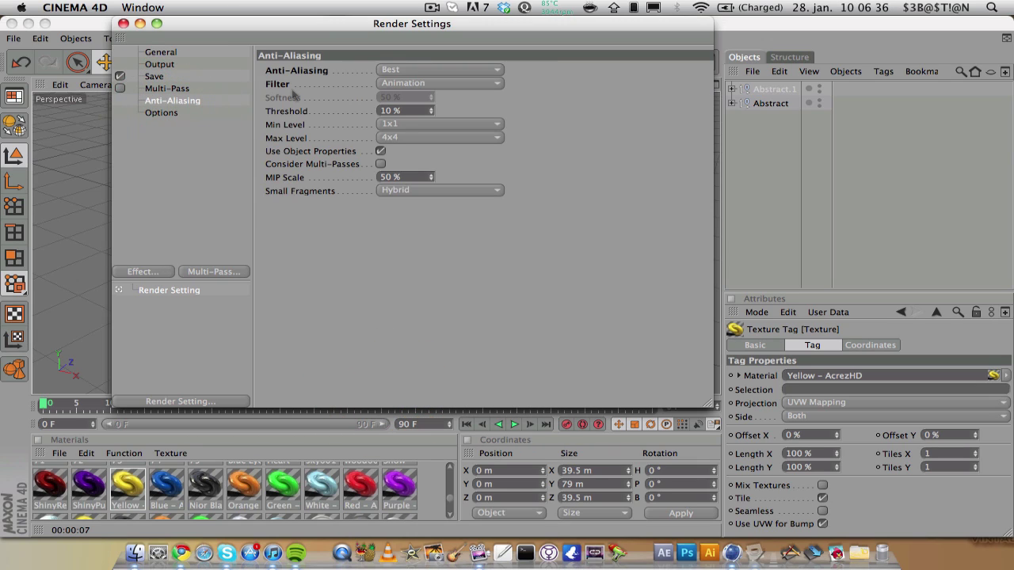
{"action": "left_click", "coordinate": [388, 84]}
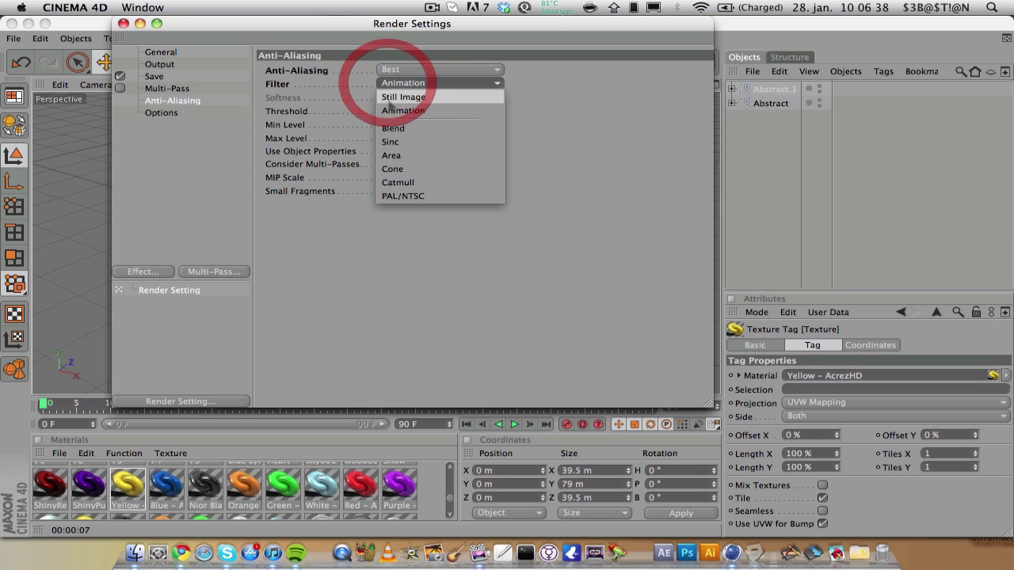
{"action": "left_click", "coordinate": [407, 95]}
Add Ambient Occlusion and Global Illumination effects, then close Render Settings.
{"action": "left_click", "coordinate": [161, 113]}
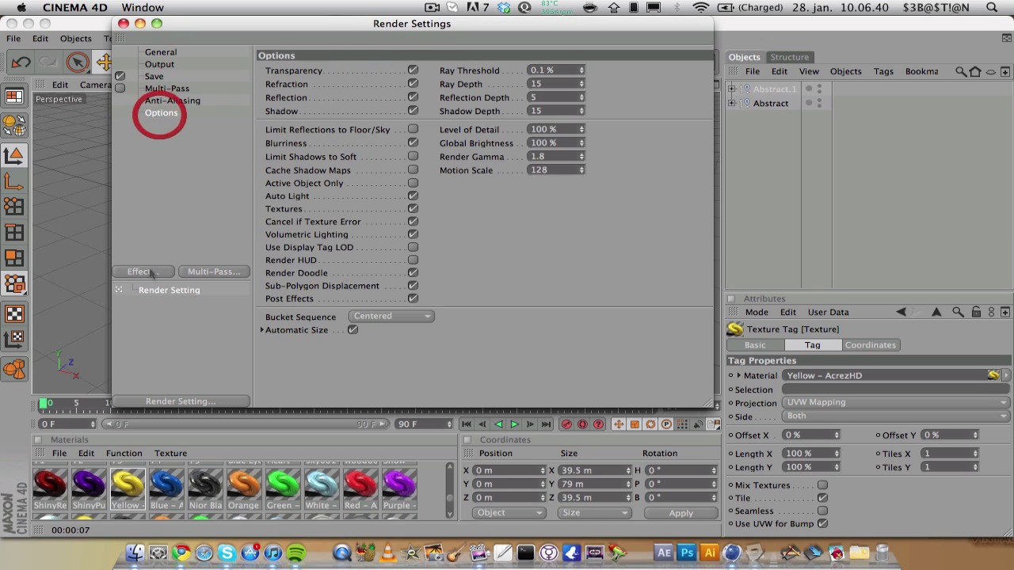
{"action": "left_click", "coordinate": [143, 272]}
{"action": "left_click", "coordinate": [210, 260]}
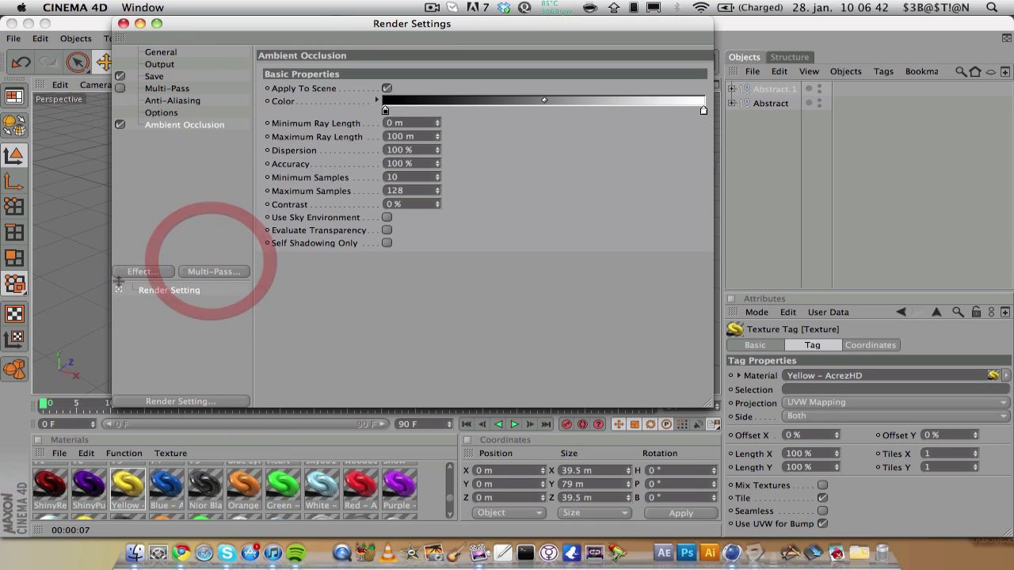
{"action": "left_click", "coordinate": [142, 272]}
{"action": "left_click", "coordinate": [187, 352]}
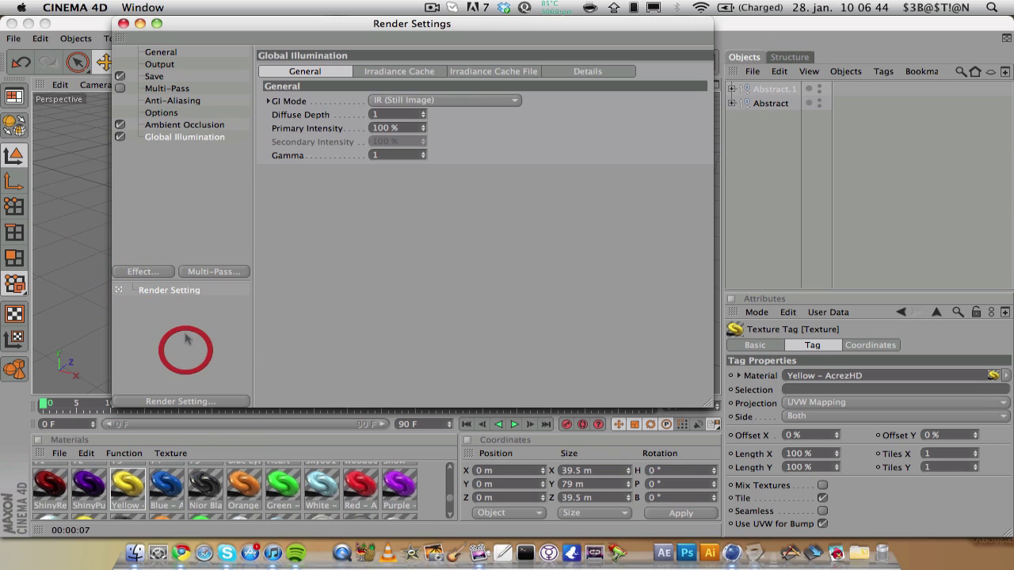
{"action": "left_click", "coordinate": [123, 23]}
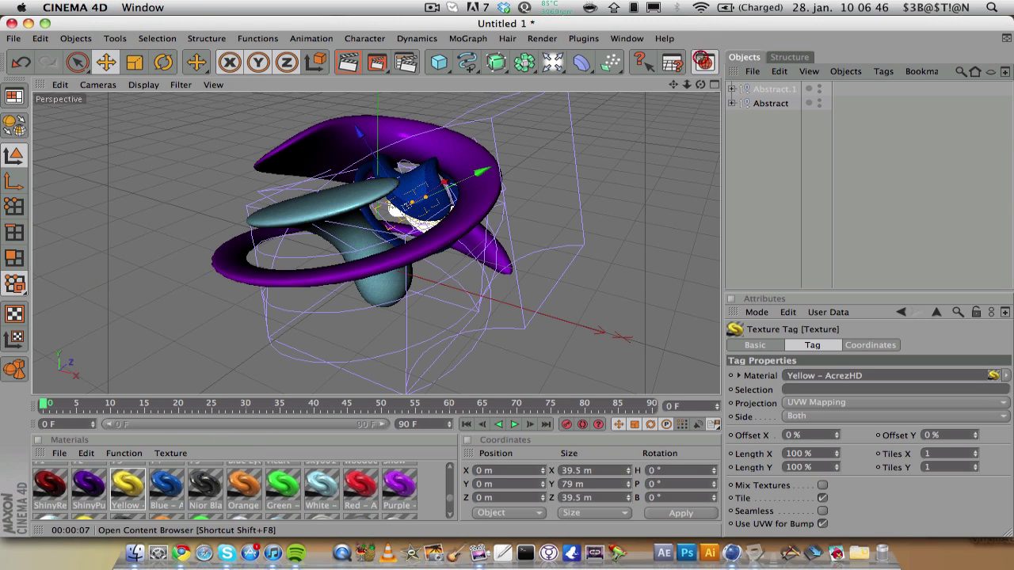
Try the HDRSky preset from the content browser, delete it, and add a plain Sky object.
{"action": "left_click", "coordinate": [703, 62]}
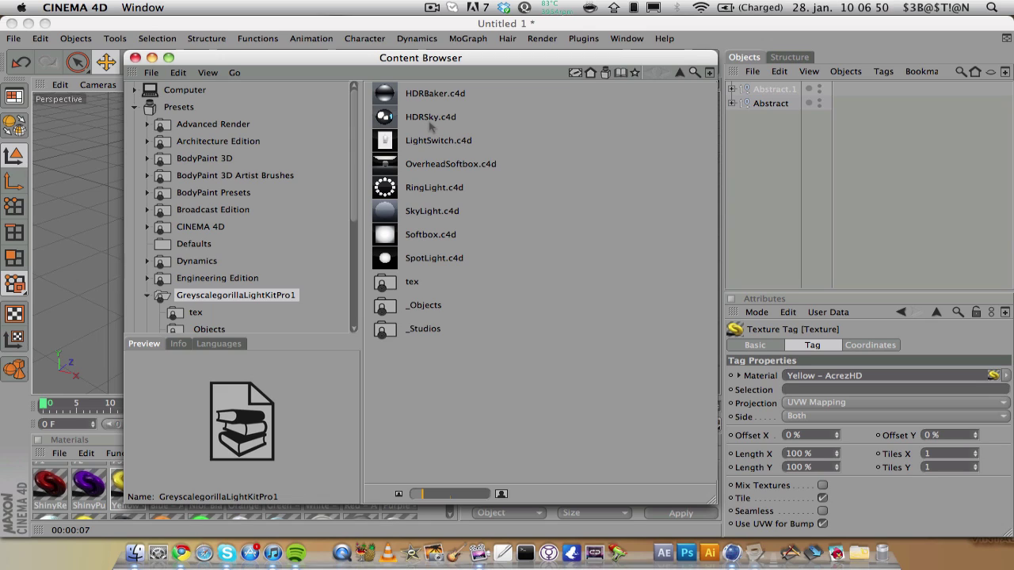
{"action": "left_click_drag", "start_coordinate": [412, 119], "coordinate": [766, 127]}
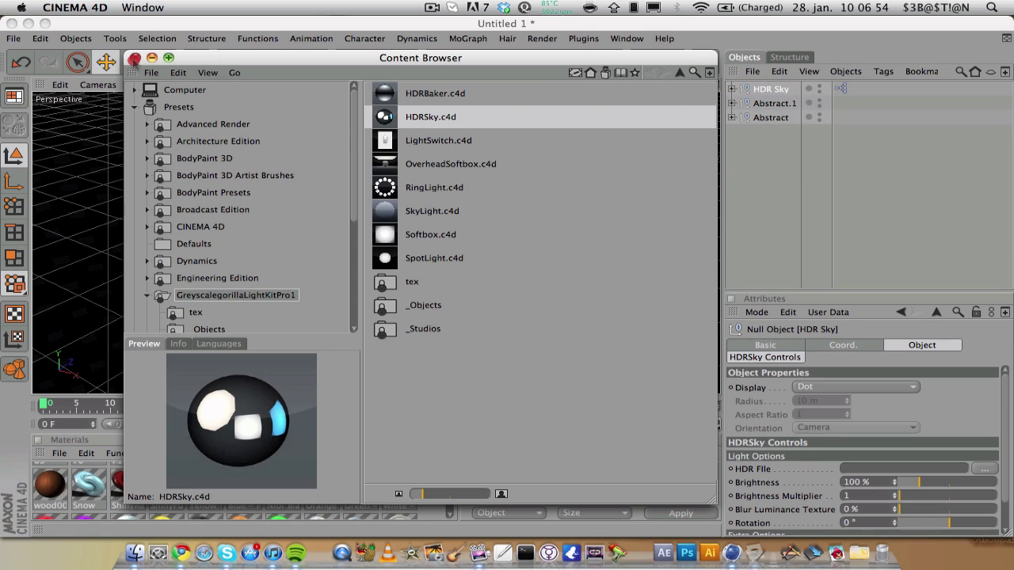
{"action": "left_click", "coordinate": [135, 58]}
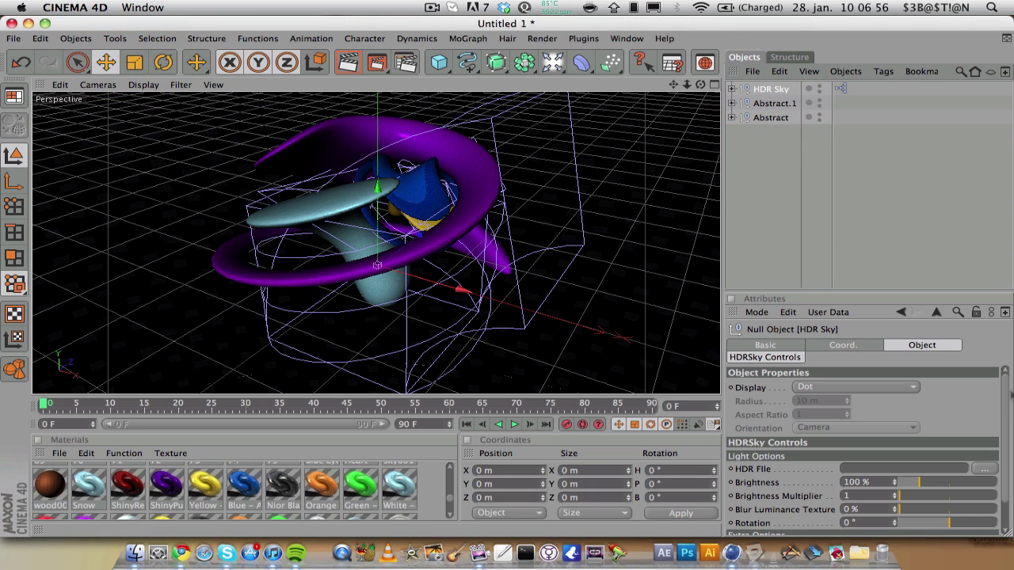
{"action": "left_click_drag", "start_coordinate": [1007, 394], "coordinate": [998, 445]}
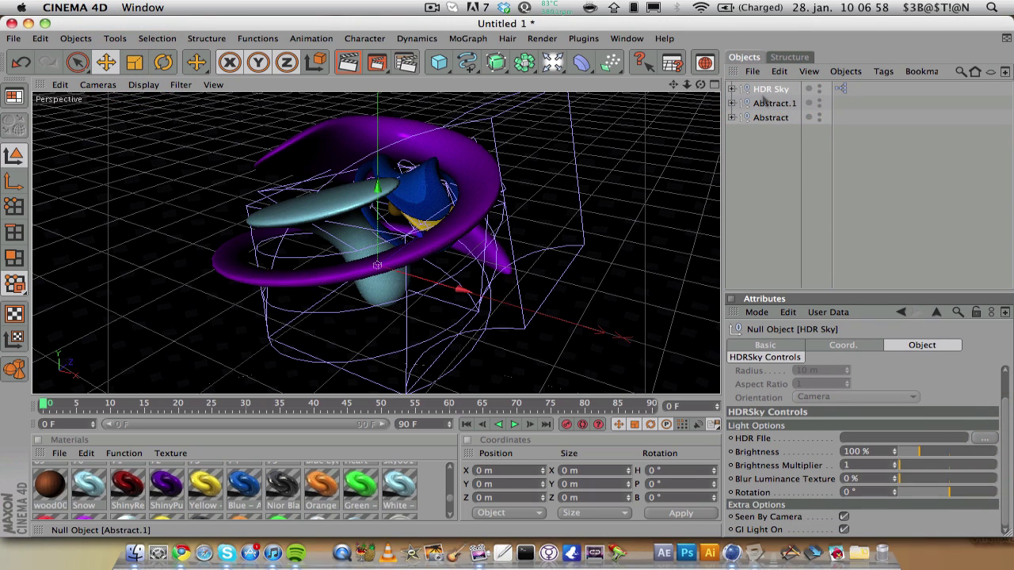
{"action": "key", "text": "BackSpace"}
{"action": "left_click_drag", "start_coordinate": [552, 61], "coordinate": [791, 129]}
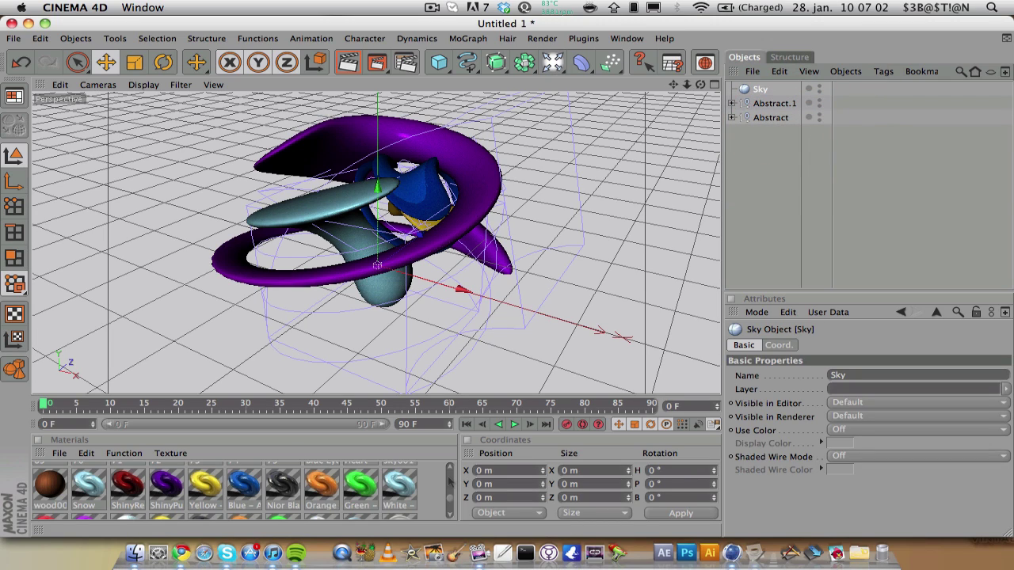
{"action": "left_click_drag", "start_coordinate": [452, 506], "coordinate": [452, 475]}
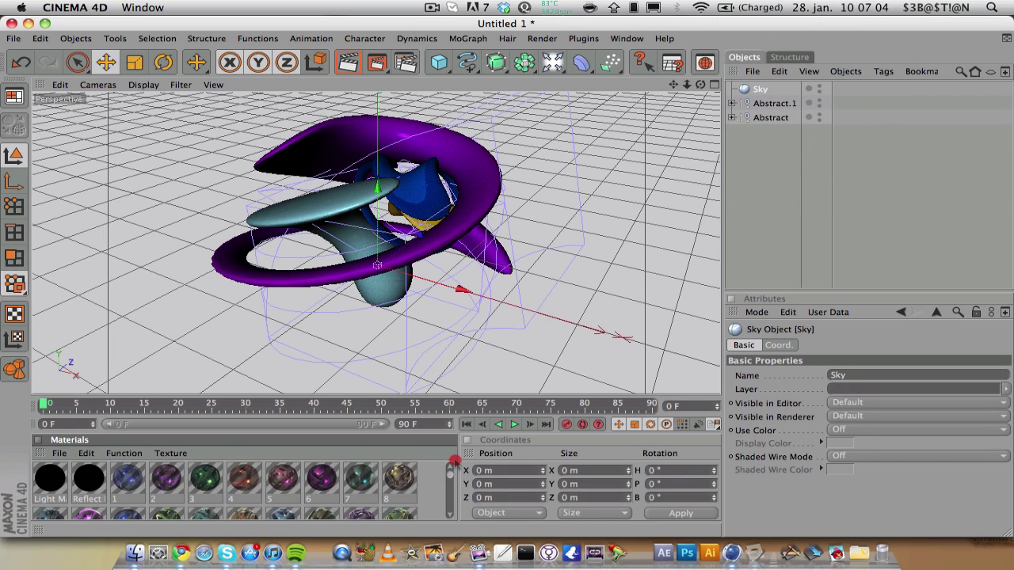
Create a new material Mat and start choosing an image for its colour texture.
{"action": "double_click", "coordinate": [426, 473]}
{"action": "double_click", "coordinate": [48, 477]}
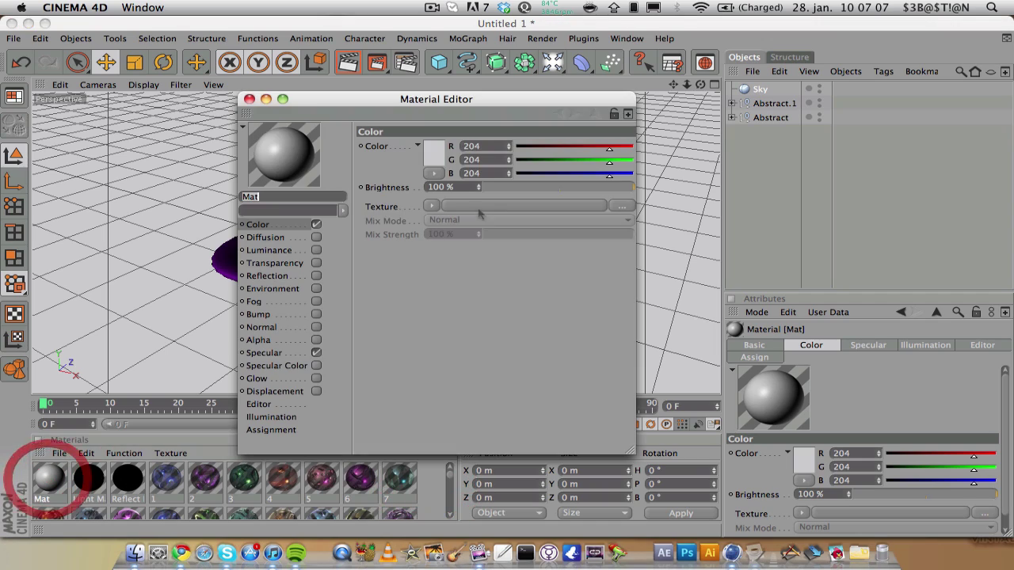
{"action": "left_click", "coordinate": [520, 208]}
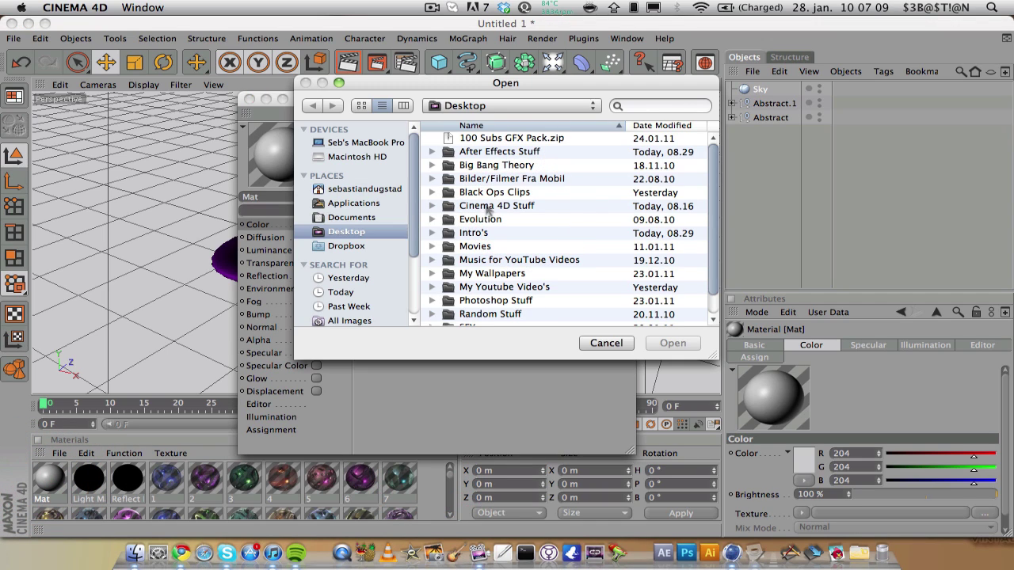
{"action": "double_click", "coordinate": [491, 206]}
{"action": "scroll", "coordinate": [499, 210], "scroll_direction": "down", "scroll_amount": 5}
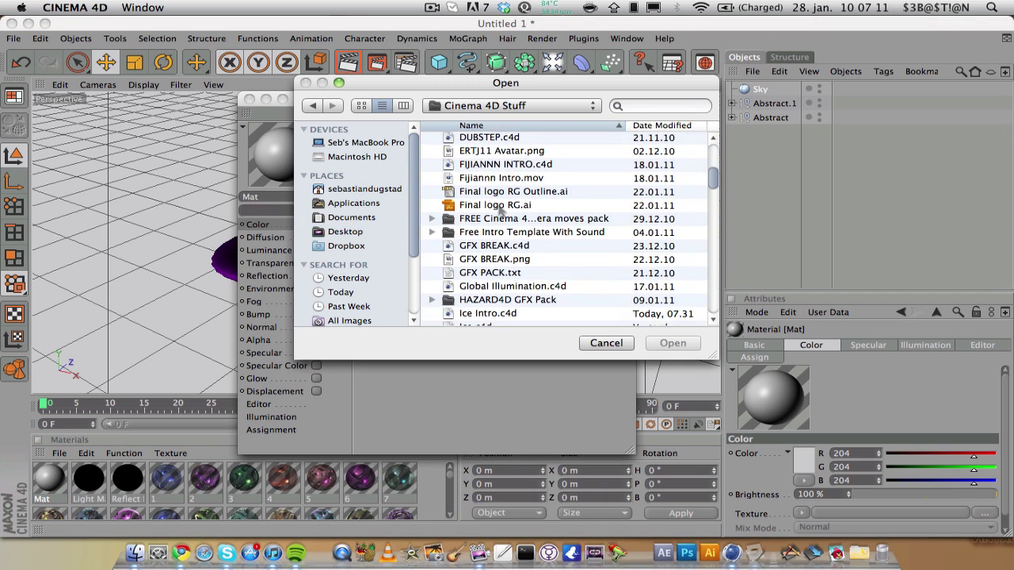
{"action": "scroll", "coordinate": [500, 209], "scroll_direction": "down", "scroll_amount": 3}
{"action": "scroll", "coordinate": [500, 208], "scroll_direction": "up", "scroll_amount": 3}
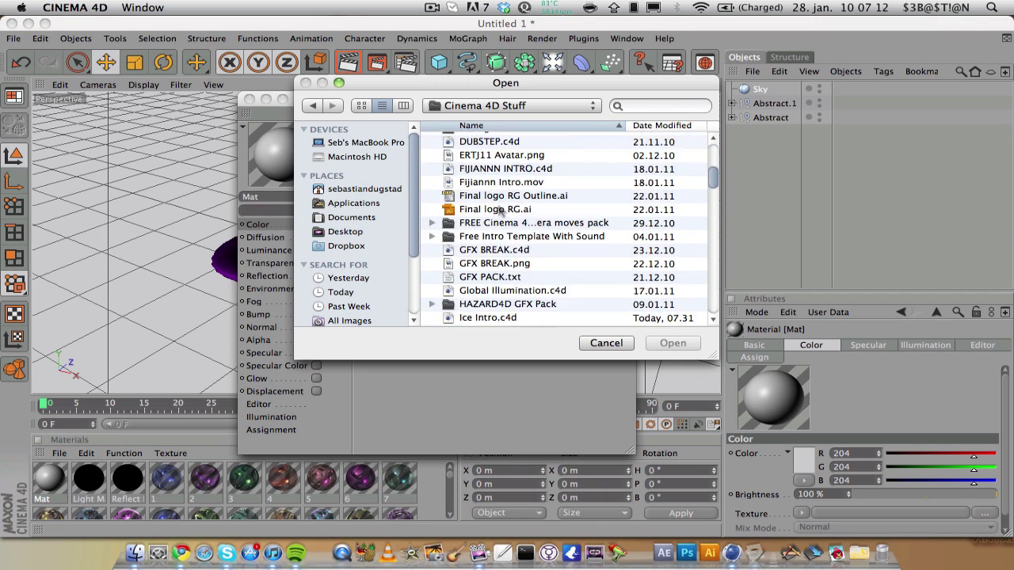
{"action": "left_click", "coordinate": [352, 232]}
Load studio009.hdr from C4D Resources/HDRI as Mat's texture without copying it, then close the editor.
{"action": "double_click", "coordinate": [491, 279]}
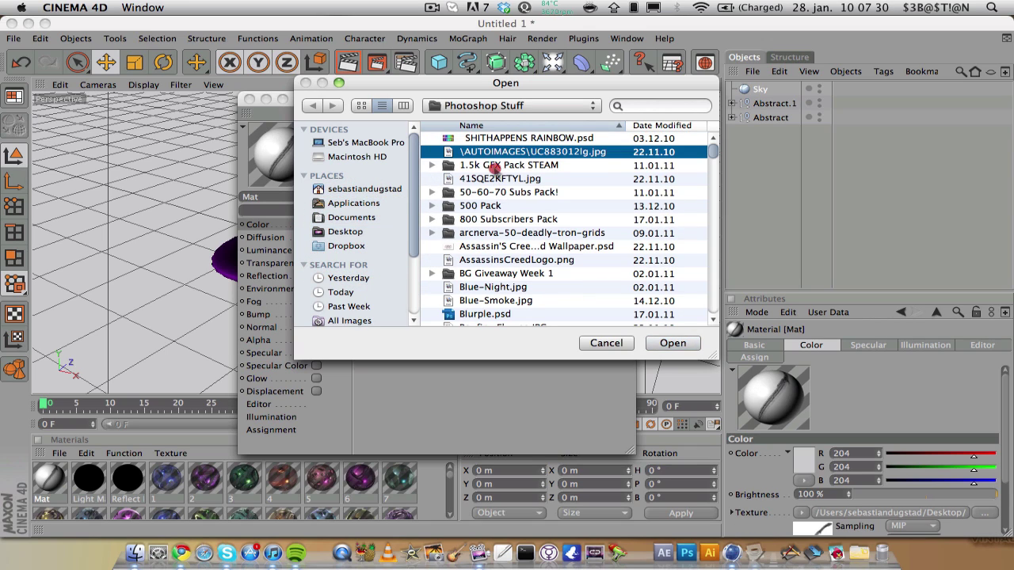
{"action": "double_click", "coordinate": [493, 167]}
{"action": "double_click", "coordinate": [493, 141]}
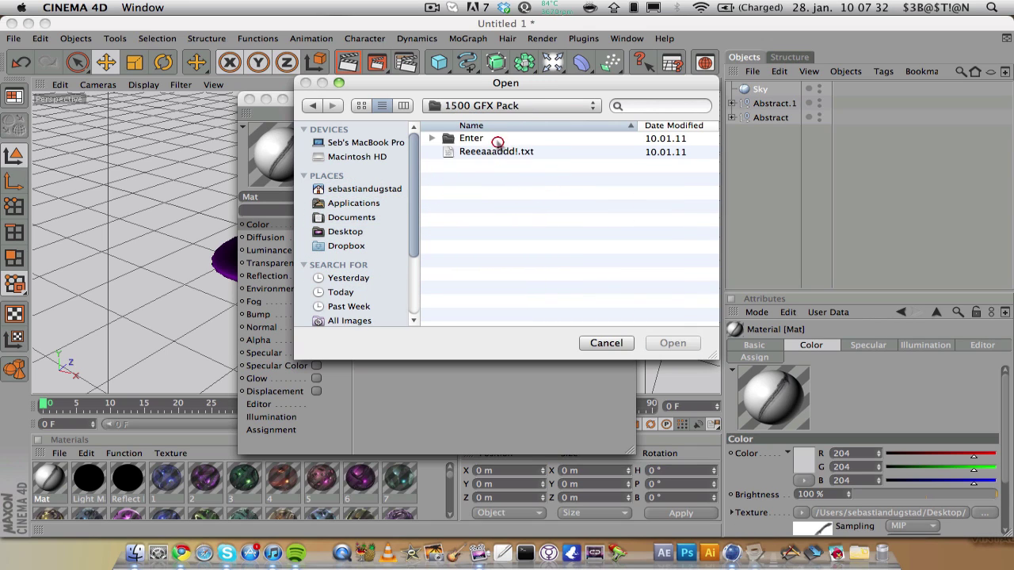
{"action": "double_click", "coordinate": [497, 141]}
{"action": "double_click", "coordinate": [498, 152]}
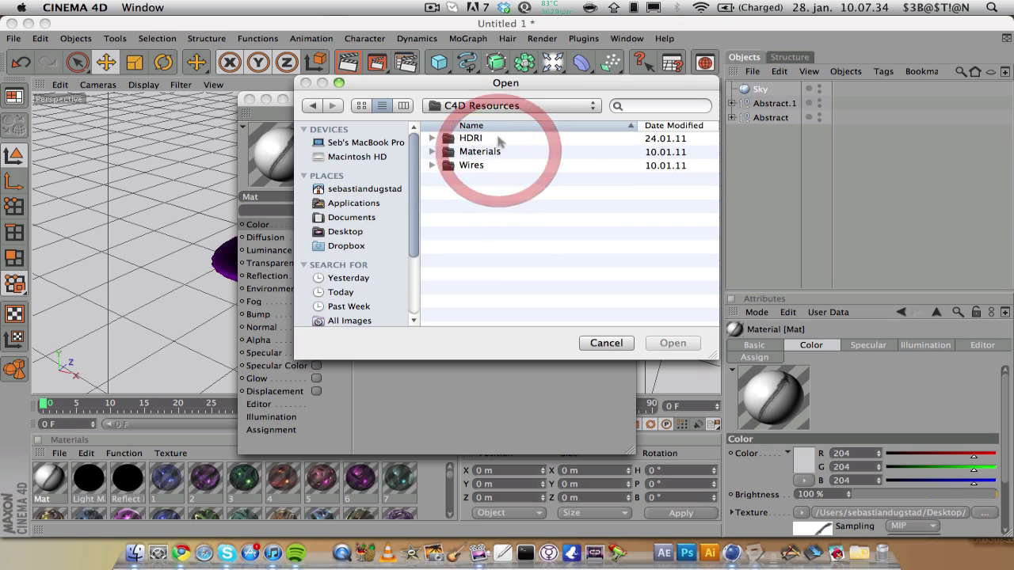
{"action": "double_click", "coordinate": [497, 139]}
{"action": "scroll", "coordinate": [538, 307], "scroll_direction": "down", "scroll_amount": 5}
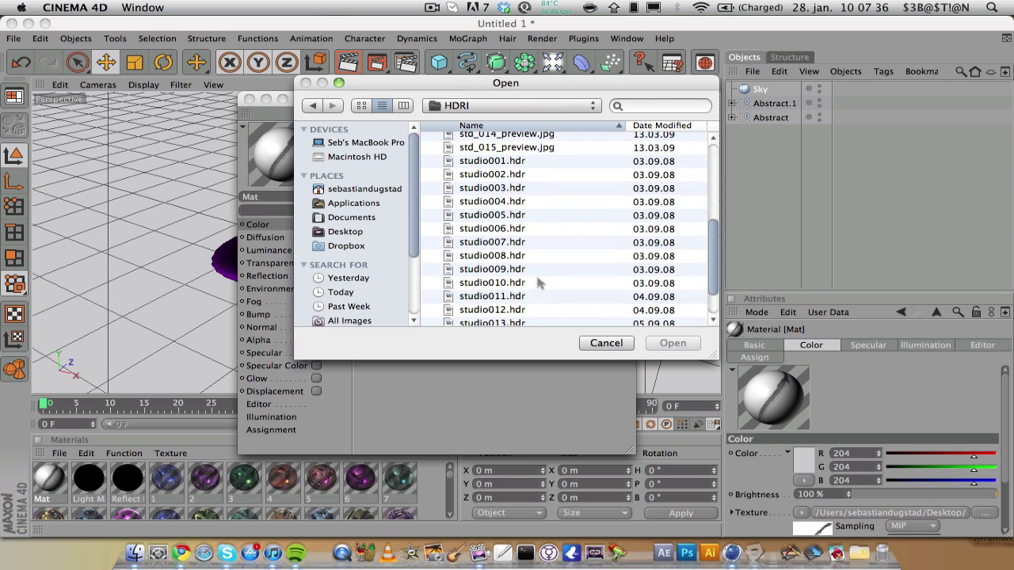
{"action": "left_click", "coordinate": [538, 270]}
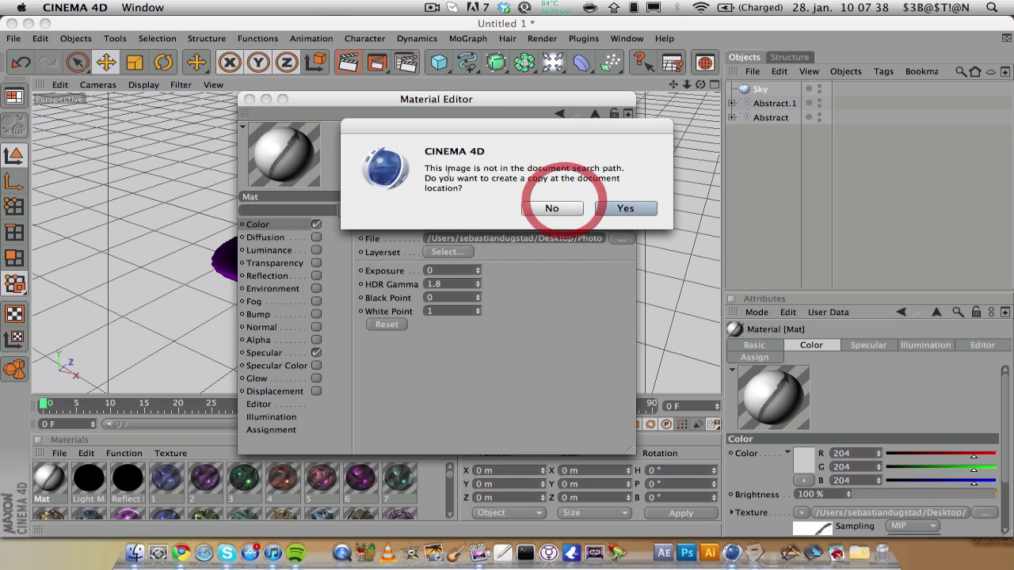
{"action": "left_click", "coordinate": [532, 209]}
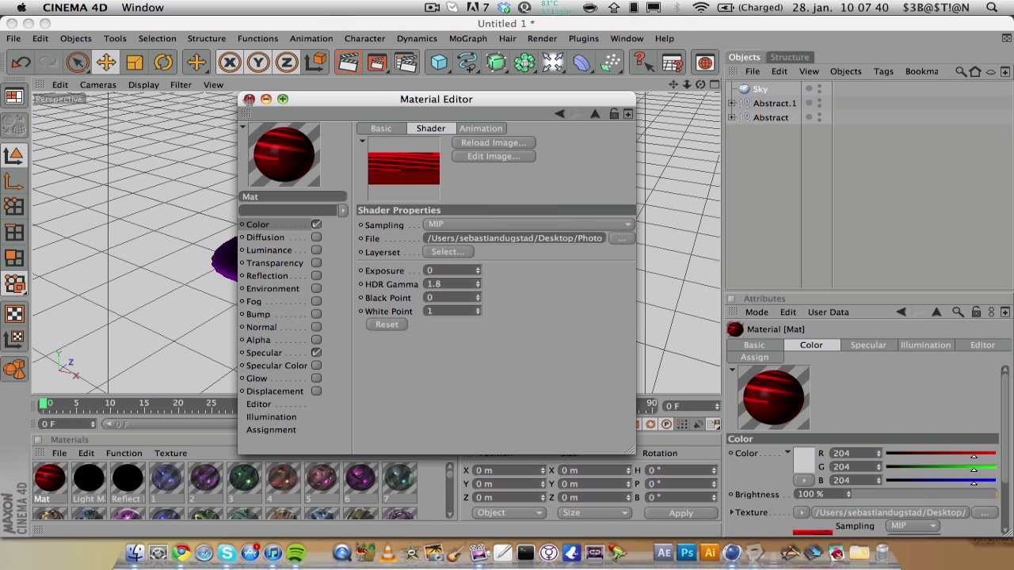
{"action": "left_click", "coordinate": [249, 99]}
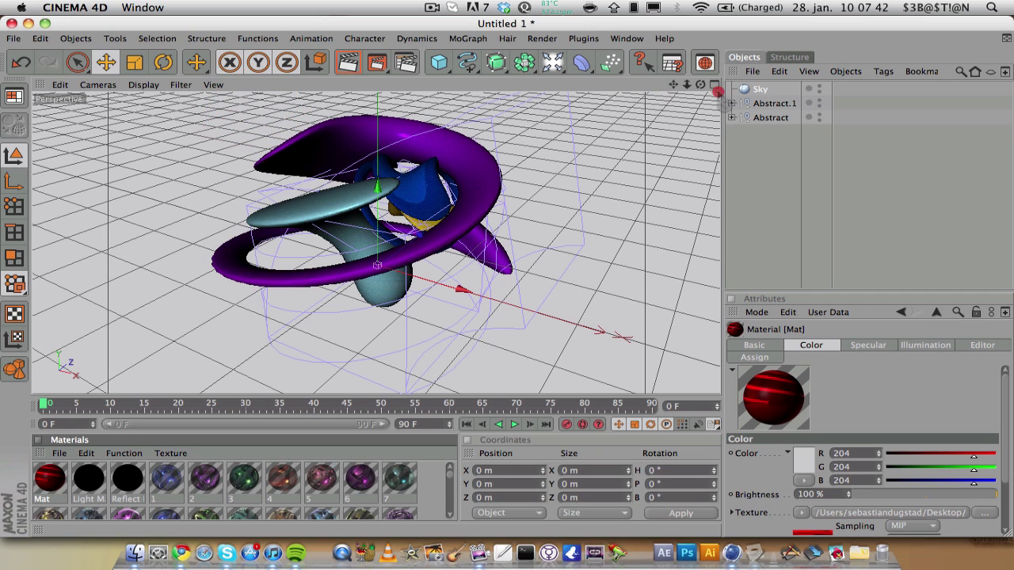
Apply Mat to the Sky, add a Compositing tag with Seen by Camera off, and test-render.
{"action": "left_click_drag", "start_coordinate": [751, 91], "coordinate": [750, 91]}
{"action": "right_click", "coordinate": [758, 91]}
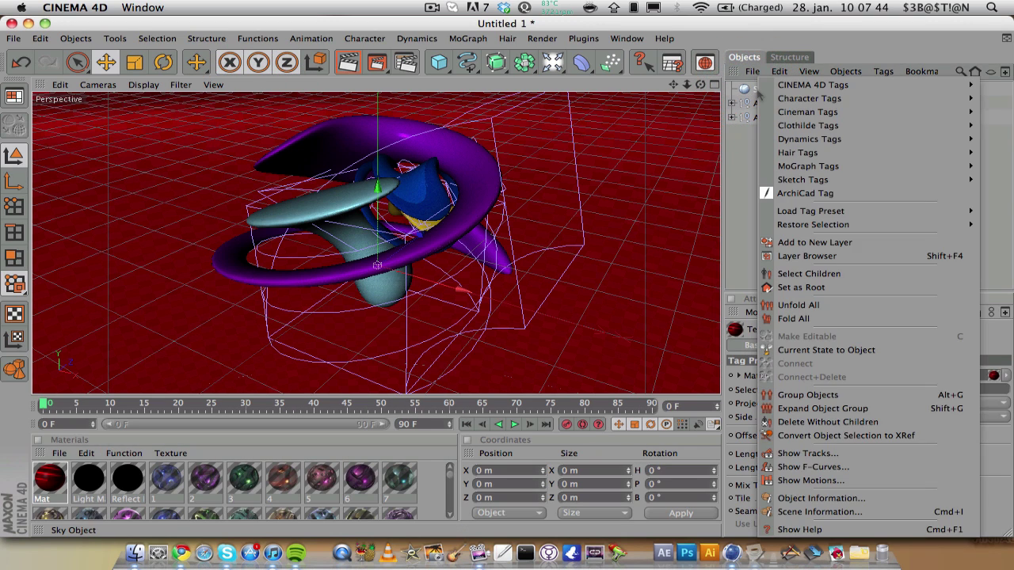
{"action": "mouse_move", "coordinate": [764, 89]}
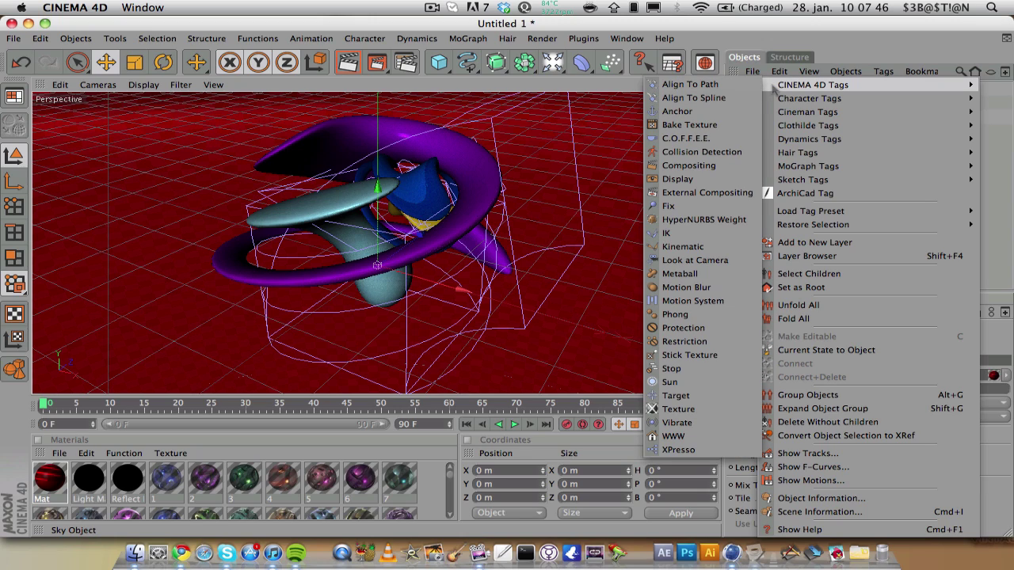
{"action": "left_click", "coordinate": [688, 165]}
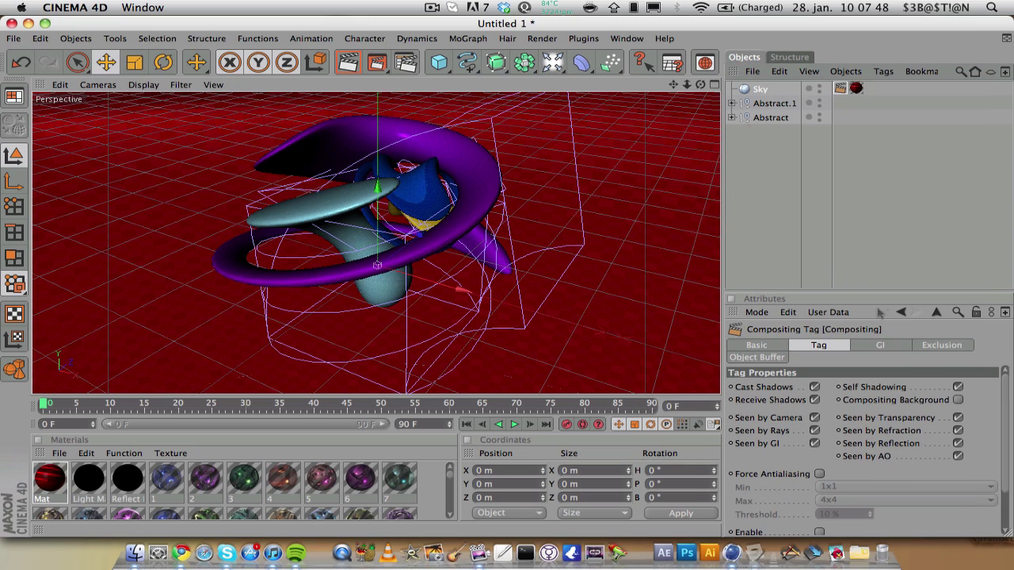
{"action": "left_click", "coordinate": [814, 417]}
{"action": "left_click", "coordinate": [745, 176]}
{"action": "left_click", "coordinate": [348, 63]}
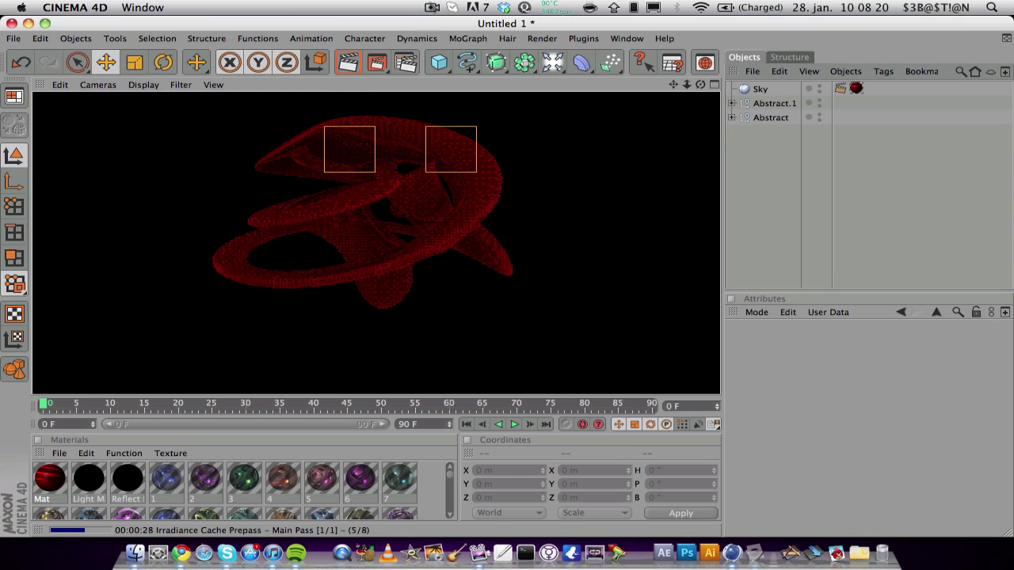
{"action": "left_click", "coordinate": [432, 7]}
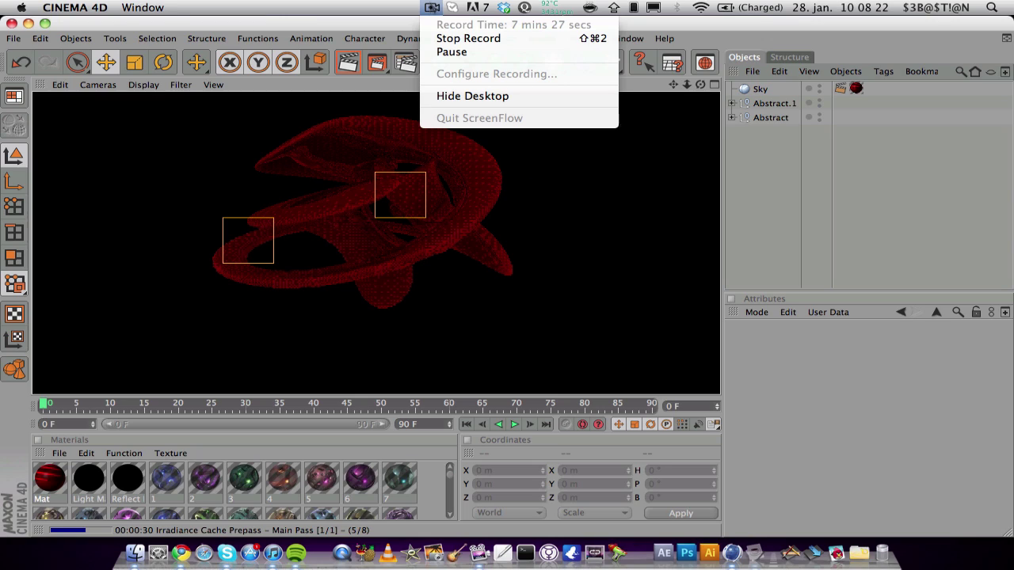
{"action": "left_click", "coordinate": [451, 51]}
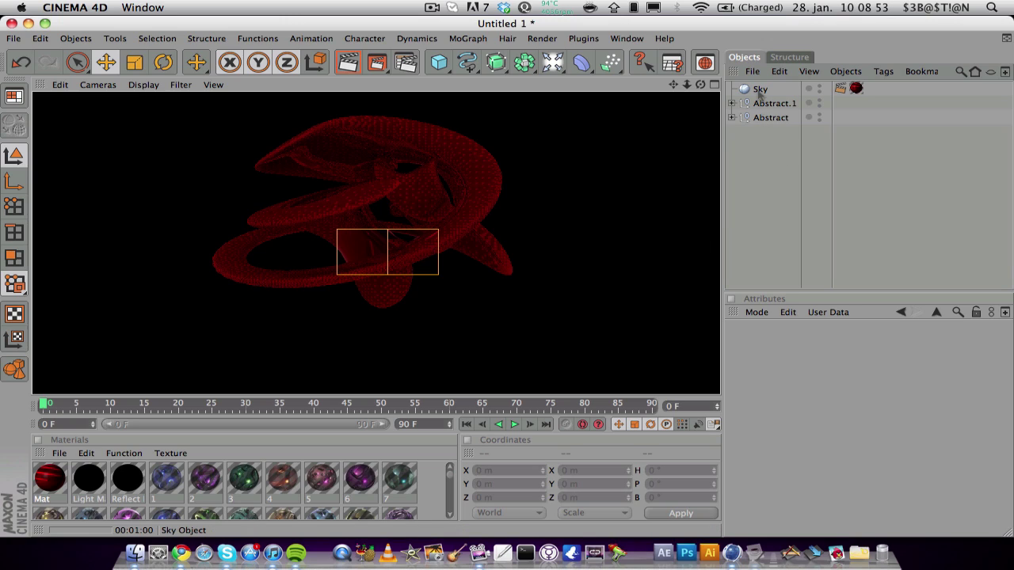
{"action": "left_click", "coordinate": [759, 176]}
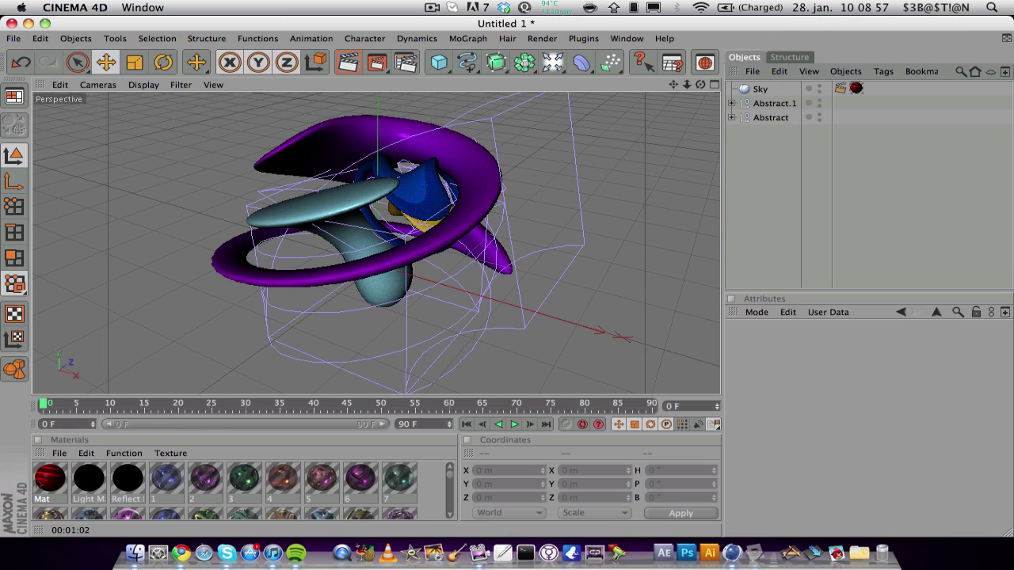
Replace Mat's texture image with studio009.hdr, declining to copy it to the document location.
{"action": "double_click", "coordinate": [50, 477]}
{"action": "left_click", "coordinate": [543, 206]}
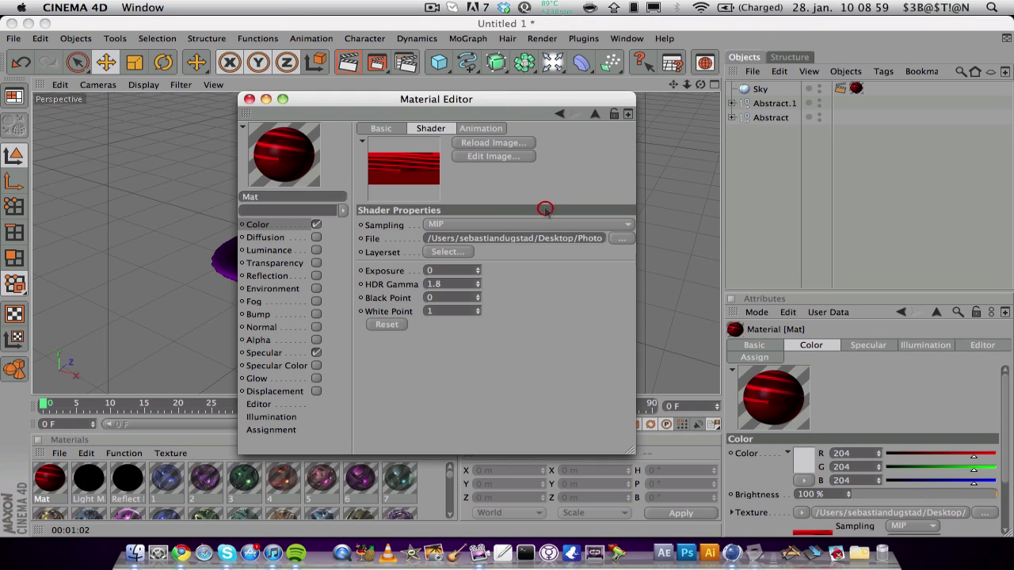
{"action": "left_click", "coordinate": [625, 237]}
{"action": "scroll", "coordinate": [567, 261], "scroll_direction": "down", "scroll_amount": 3}
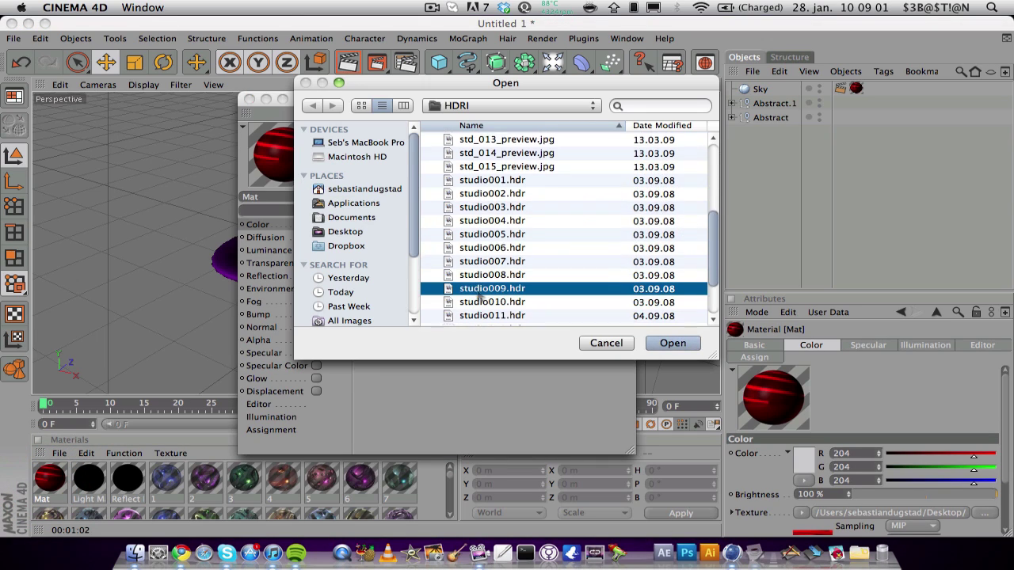
{"action": "double_click", "coordinate": [479, 291]}
{"action": "left_click", "coordinate": [547, 208]}
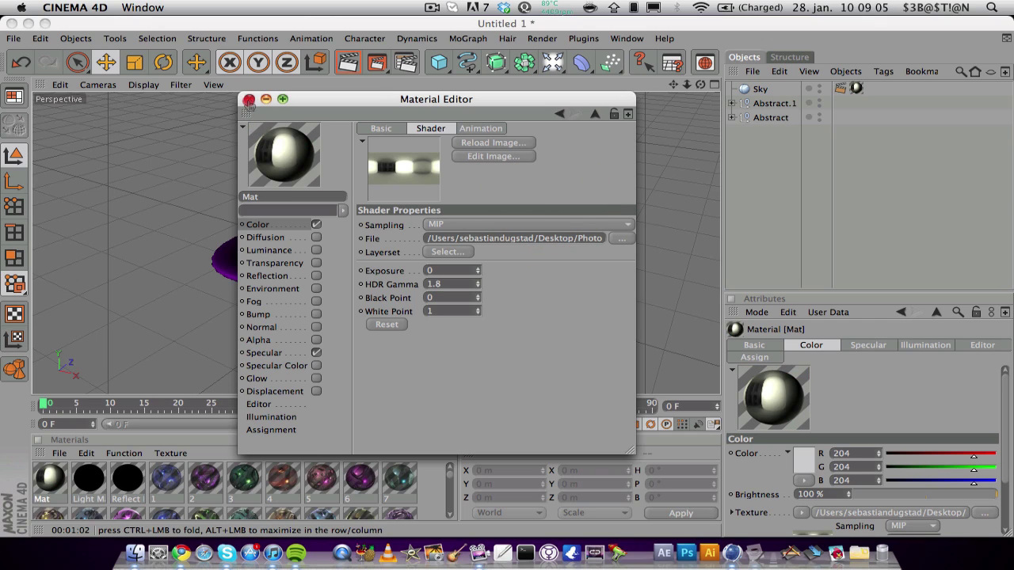
{"action": "left_click", "coordinate": [249, 99]}
Render Region over the middle of the sculptures to preview the sky reflections.
{"action": "left_click", "coordinate": [542, 39]}
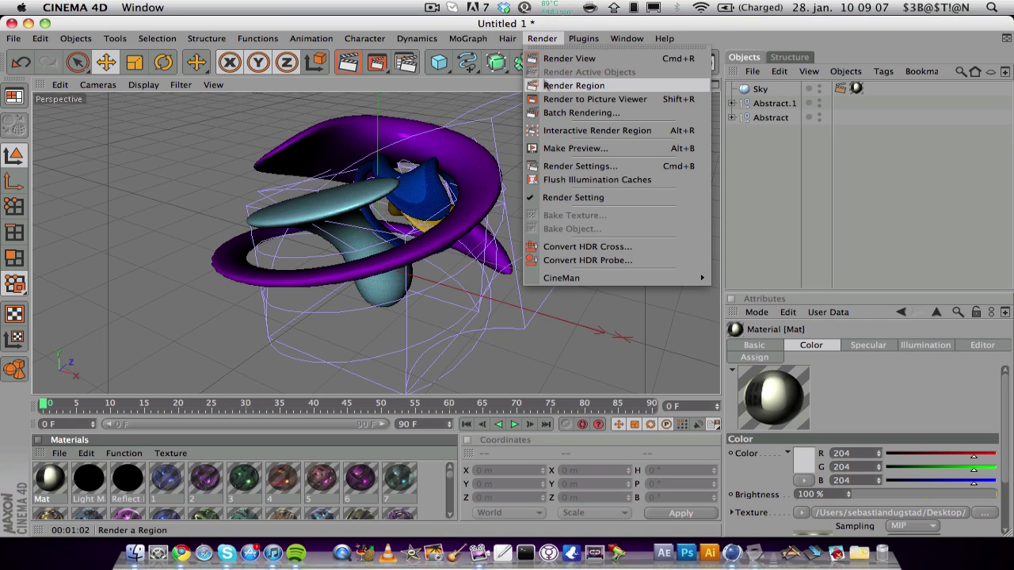
{"action": "left_click", "coordinate": [543, 84]}
{"action": "left_click_drag", "start_coordinate": [551, 294], "coordinate": [417, 184]}
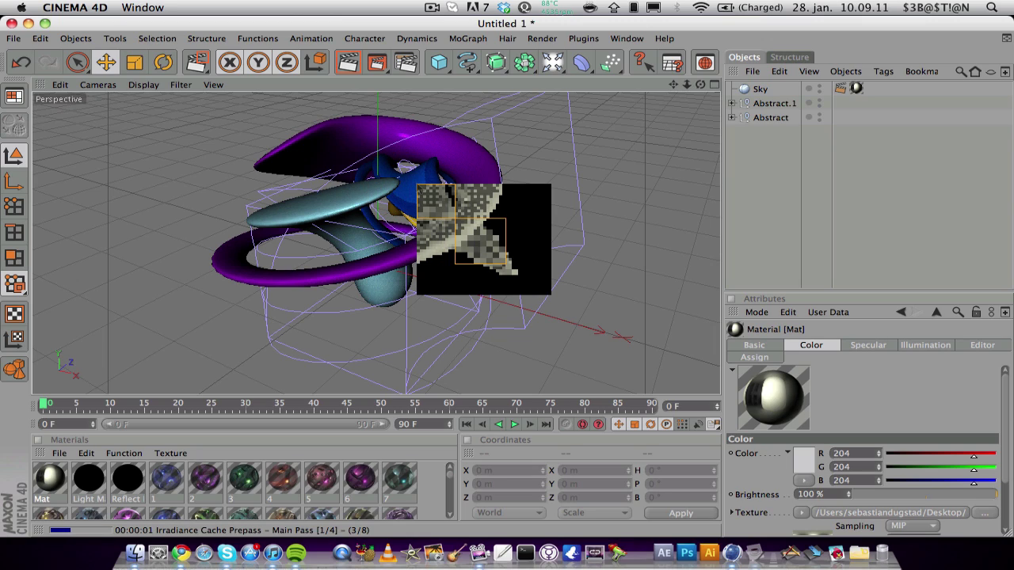
{"action": "left_click", "coordinate": [432, 7]}
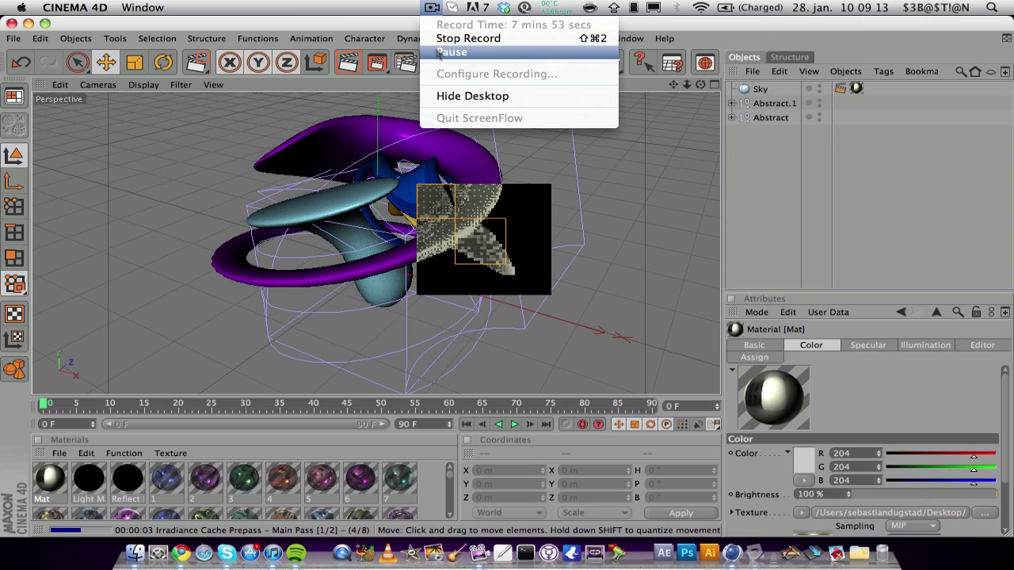
{"action": "left_click", "coordinate": [452, 52]}
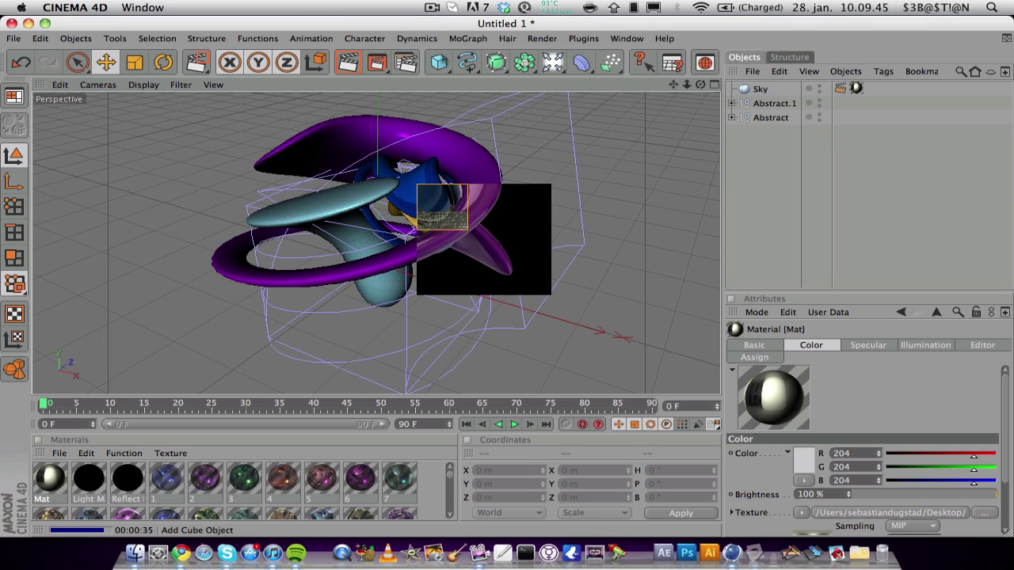